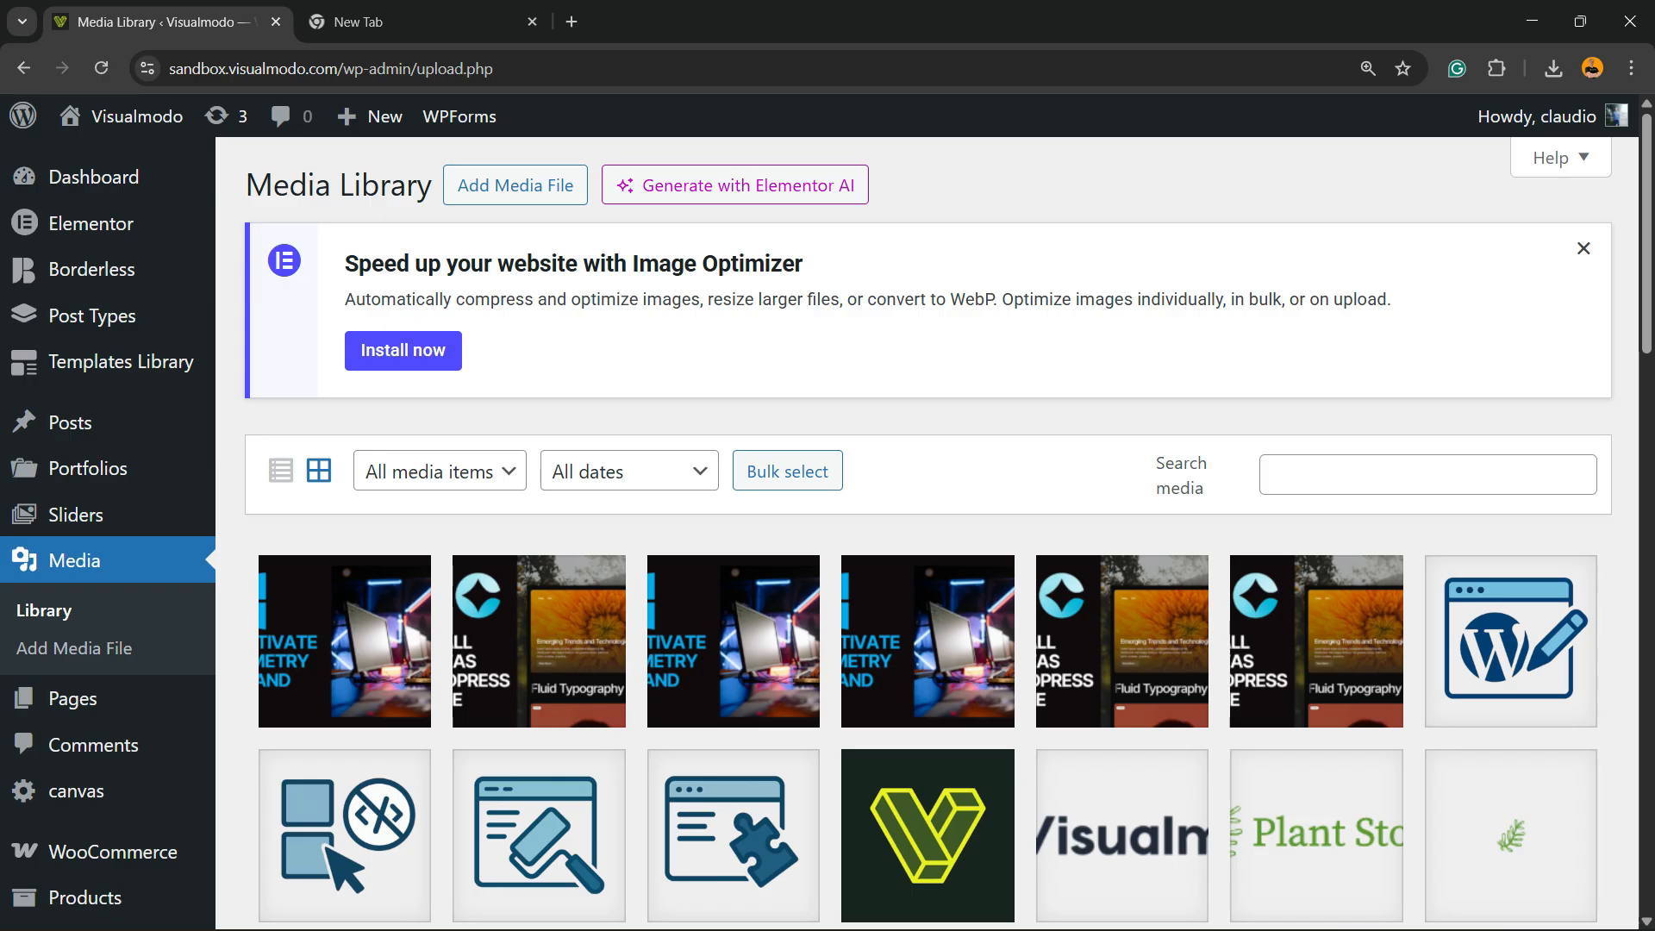
Look through the media library grid for images that were uploaded more than once
{"action": "scroll", "coordinate": [928, 534], "scroll_direction": "down", "scroll_amount": 3}
{"action": "scroll", "coordinate": [928, 535], "scroll_direction": "up", "scroll_amount": 3}
{"action": "scroll", "coordinate": [927, 534], "scroll_direction": "down", "scroll_amount": 3}
{"action": "scroll", "coordinate": [927, 534], "scroll_direction": "up", "scroll_amount": 3}
{"action": "scroll", "coordinate": [927, 534], "scroll_direction": "down", "scroll_amount": 10}
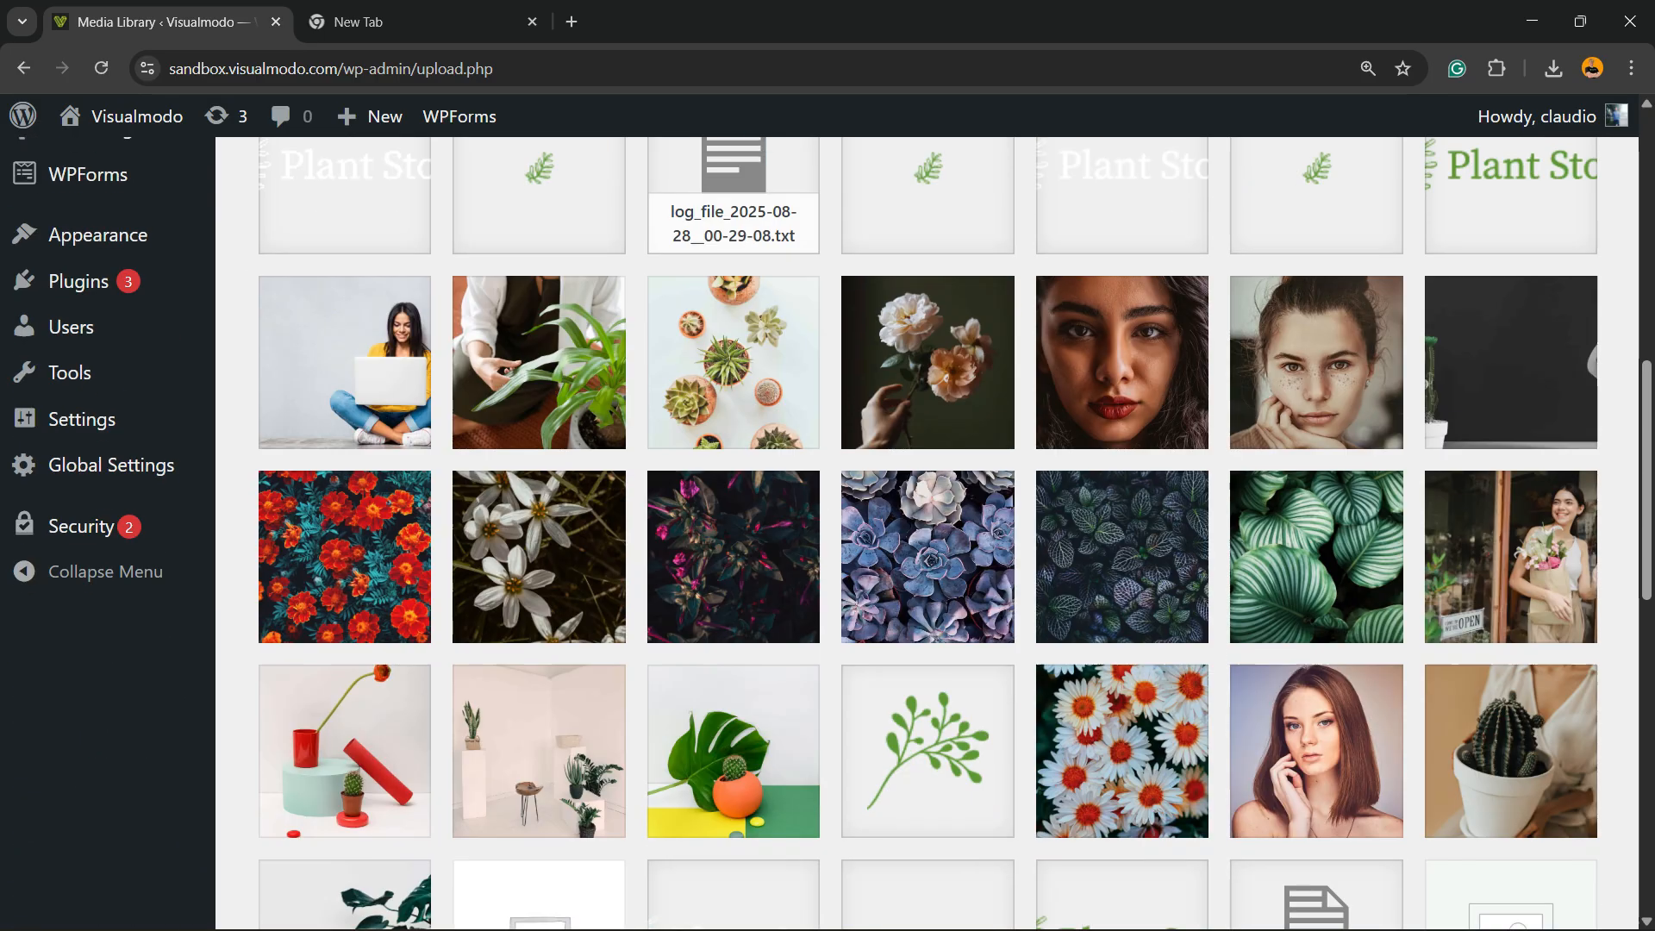
{"action": "scroll", "coordinate": [928, 534], "scroll_direction": "down", "scroll_amount": 4}
{"action": "scroll", "coordinate": [927, 534], "scroll_direction": "up", "scroll_amount": 15}
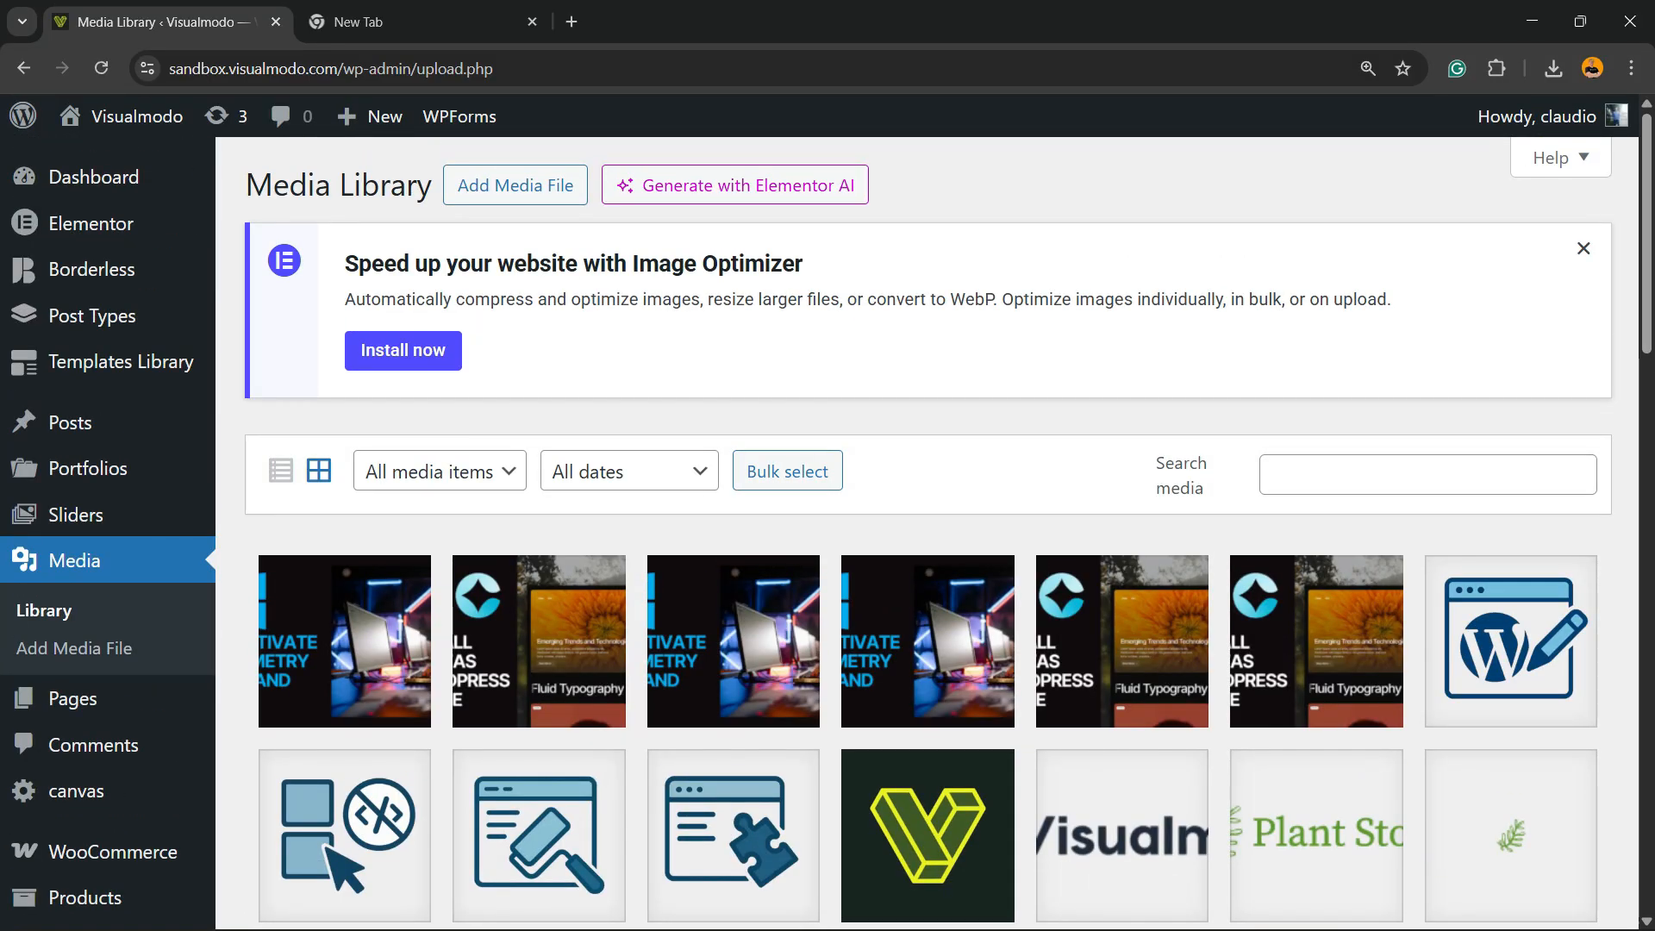
View the attachment details of three repeated images with the laptop artwork in the first row
{"action": "left_click", "coordinate": [733, 642]}
{"action": "key", "text": "Escape"}
{"action": "left_click", "coordinate": [927, 641]}
{"action": "key", "text": "Escape"}
{"action": "left_click", "coordinate": [345, 641]}
{"action": "key", "text": "Escape"}
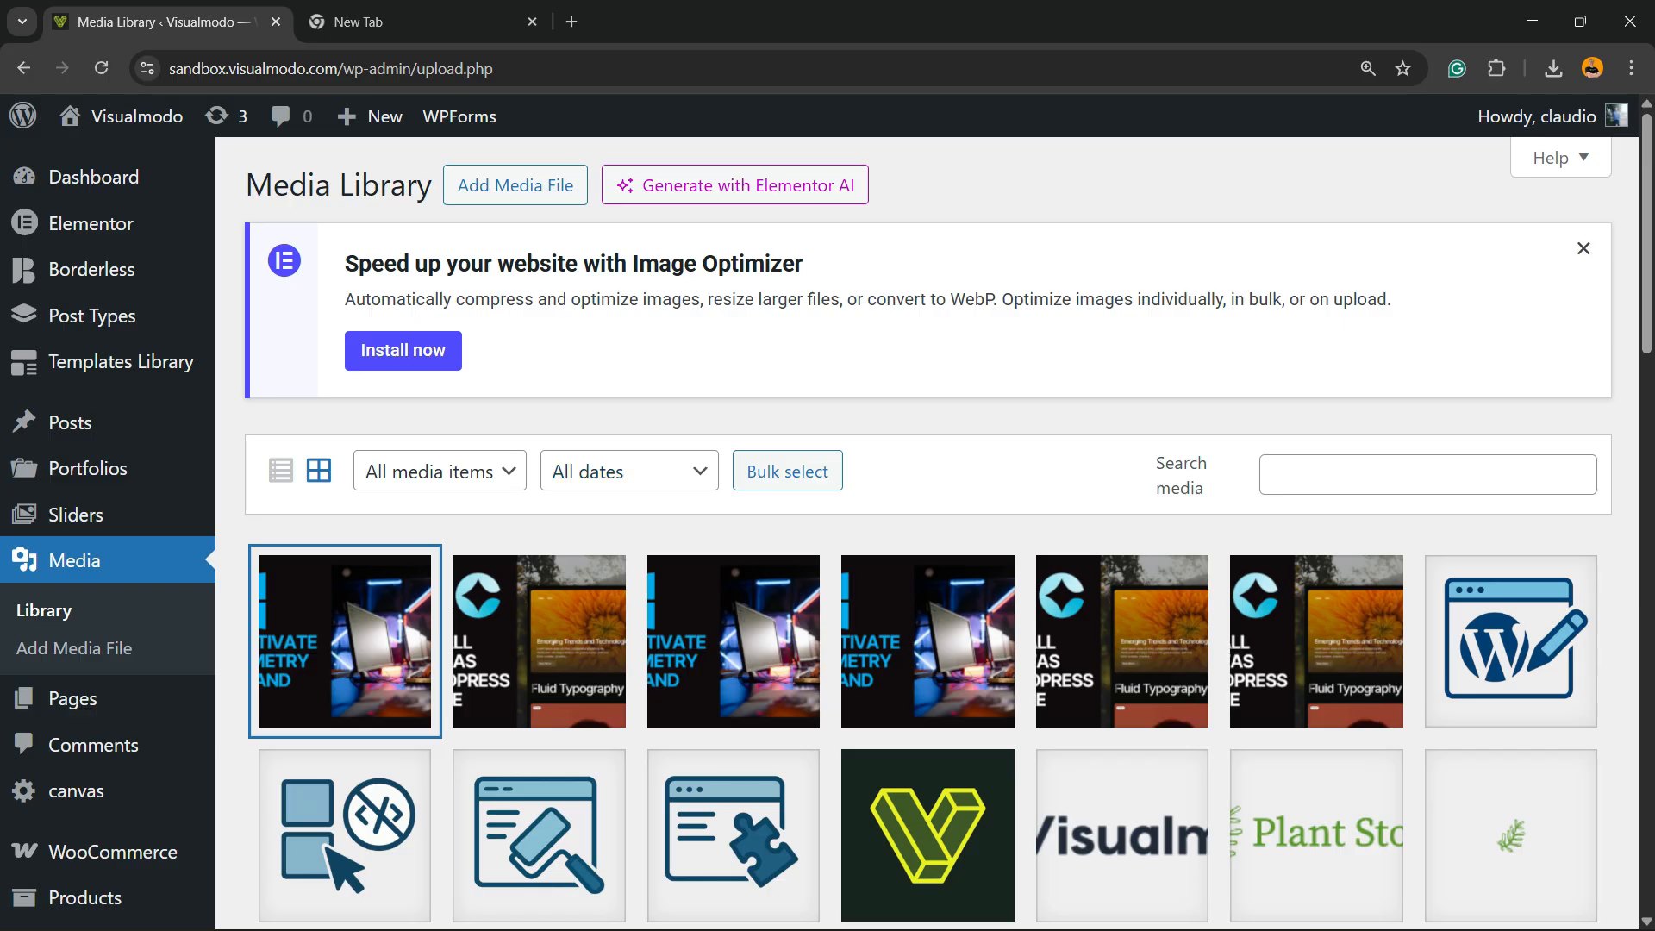
Return to the admin dashboard and open the page for adding a new plugin
{"action": "left_click", "coordinate": [93, 177]}
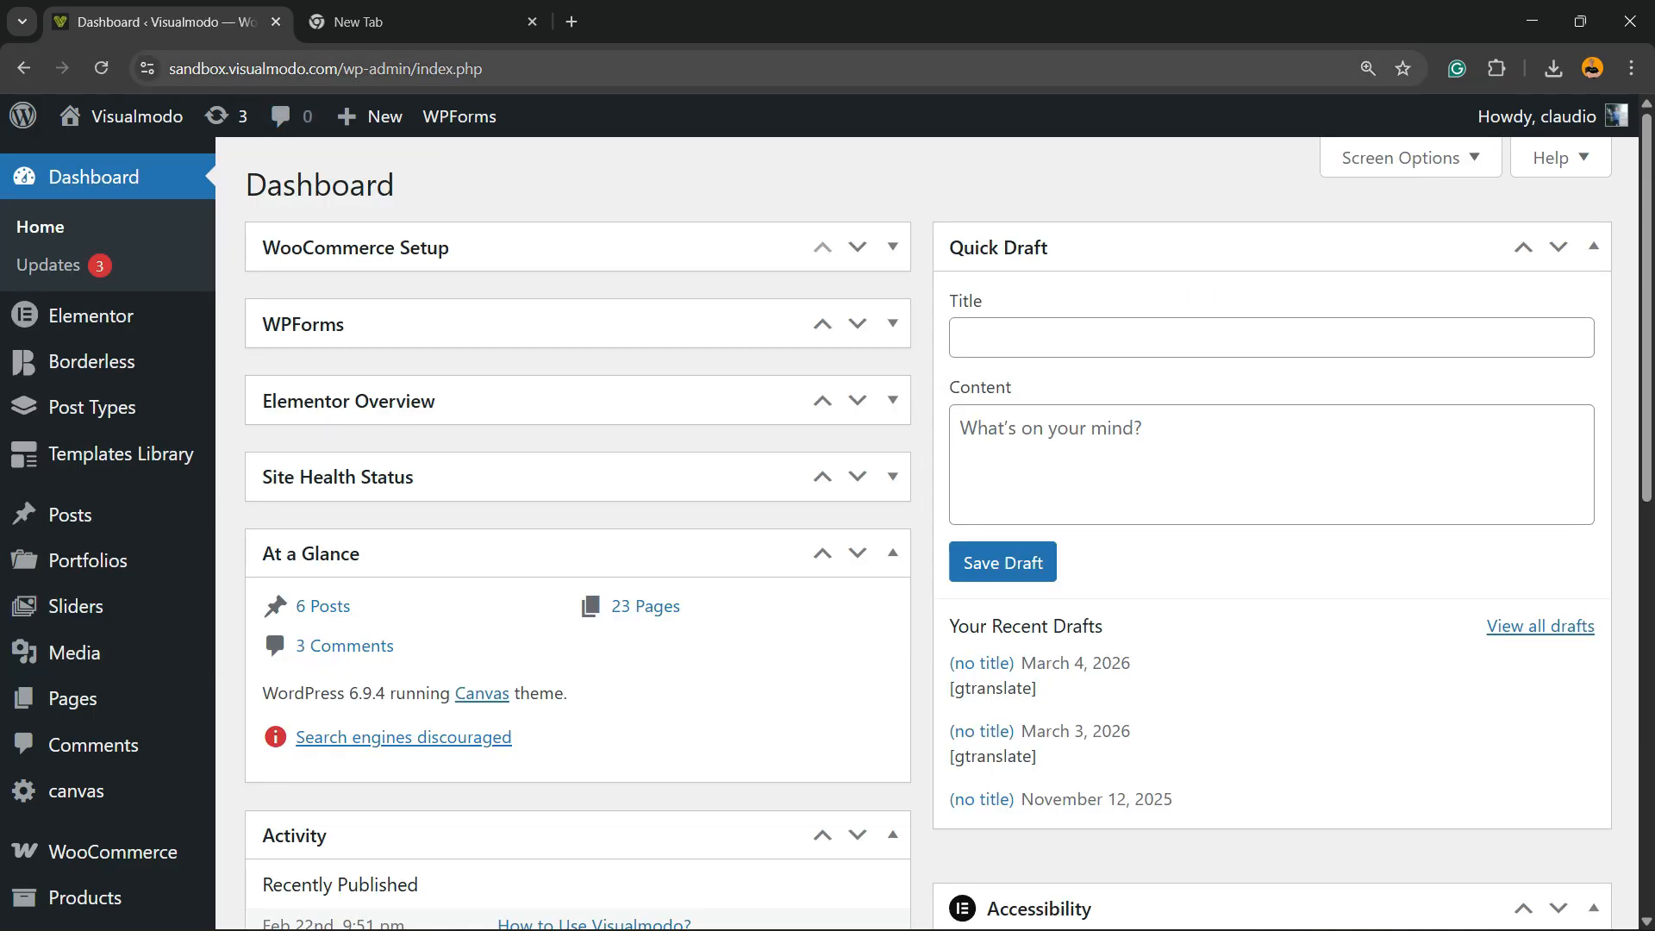
{"action": "mouse_move", "coordinate": [369, 117]}
{"action": "left_click_drag", "start_coordinate": [363, 69], "coordinate": [429, 68]}
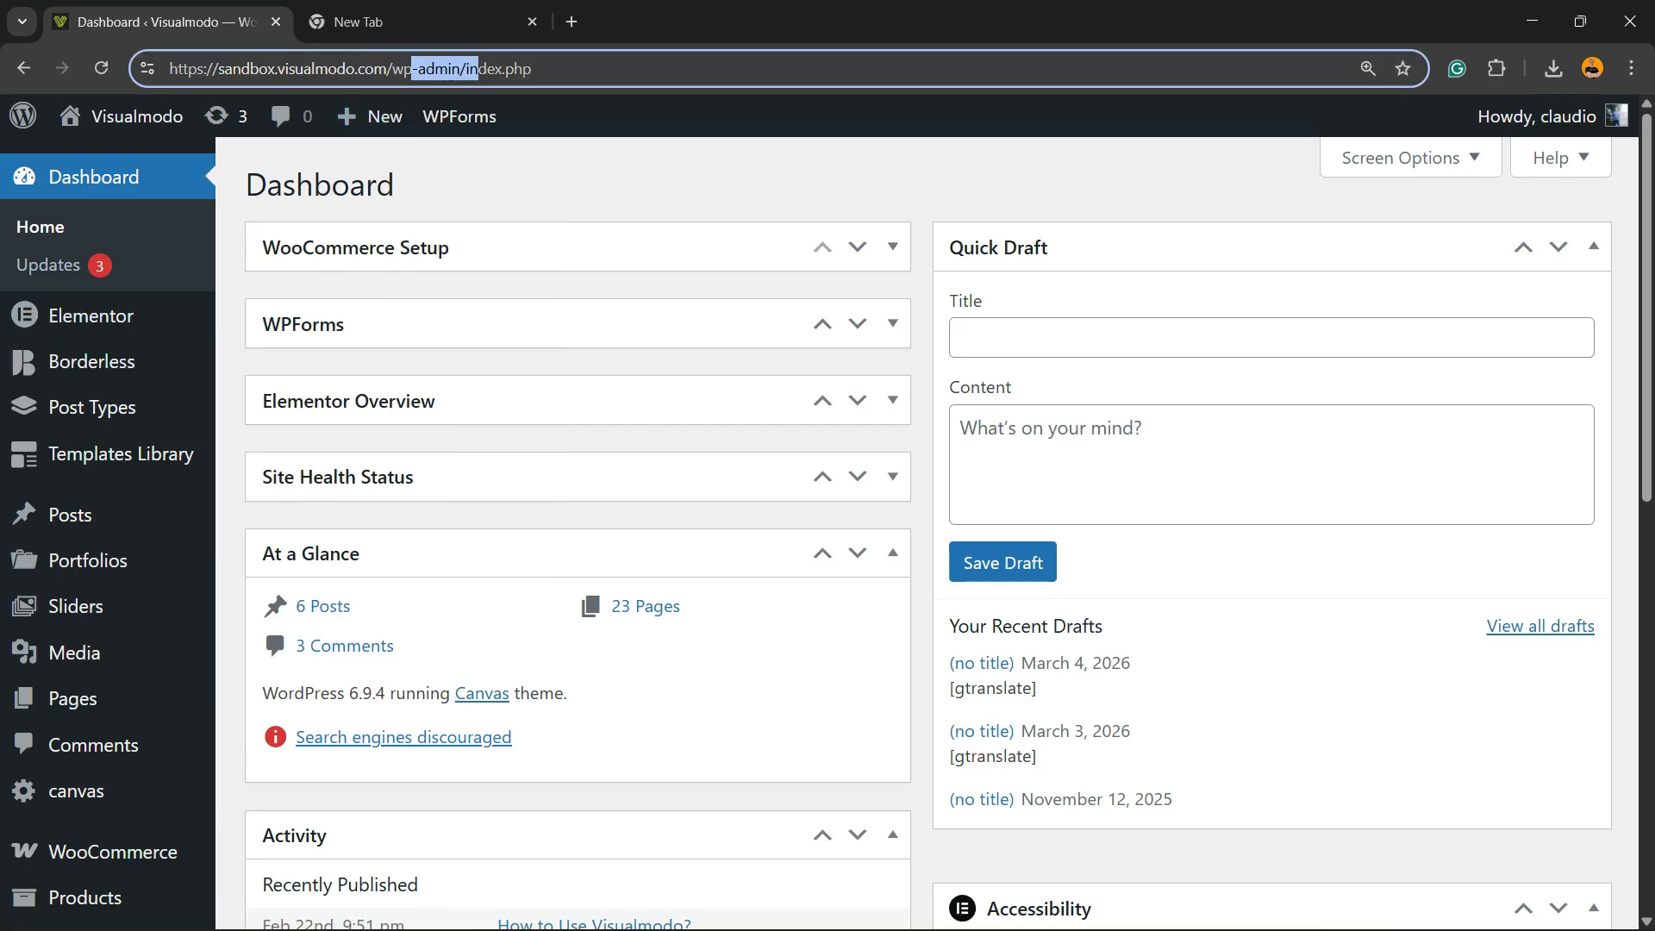
{"action": "scroll", "coordinate": [927, 534], "scroll_direction": "down", "scroll_amount": 5}
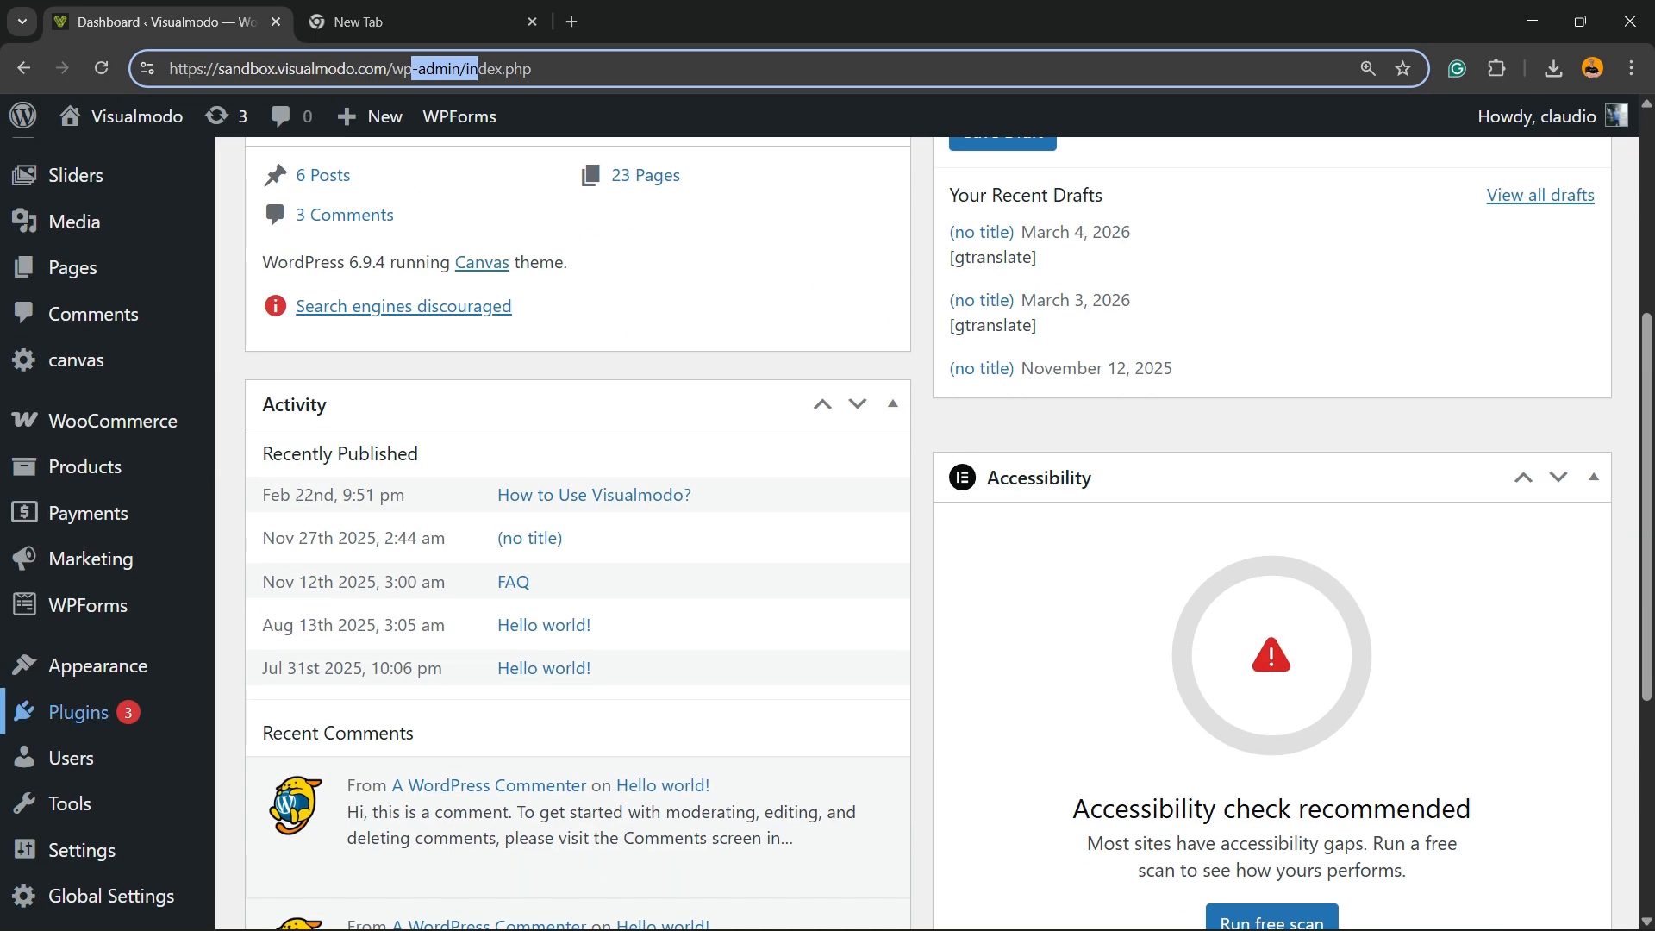
{"action": "mouse_move", "coordinate": [130, 702]}
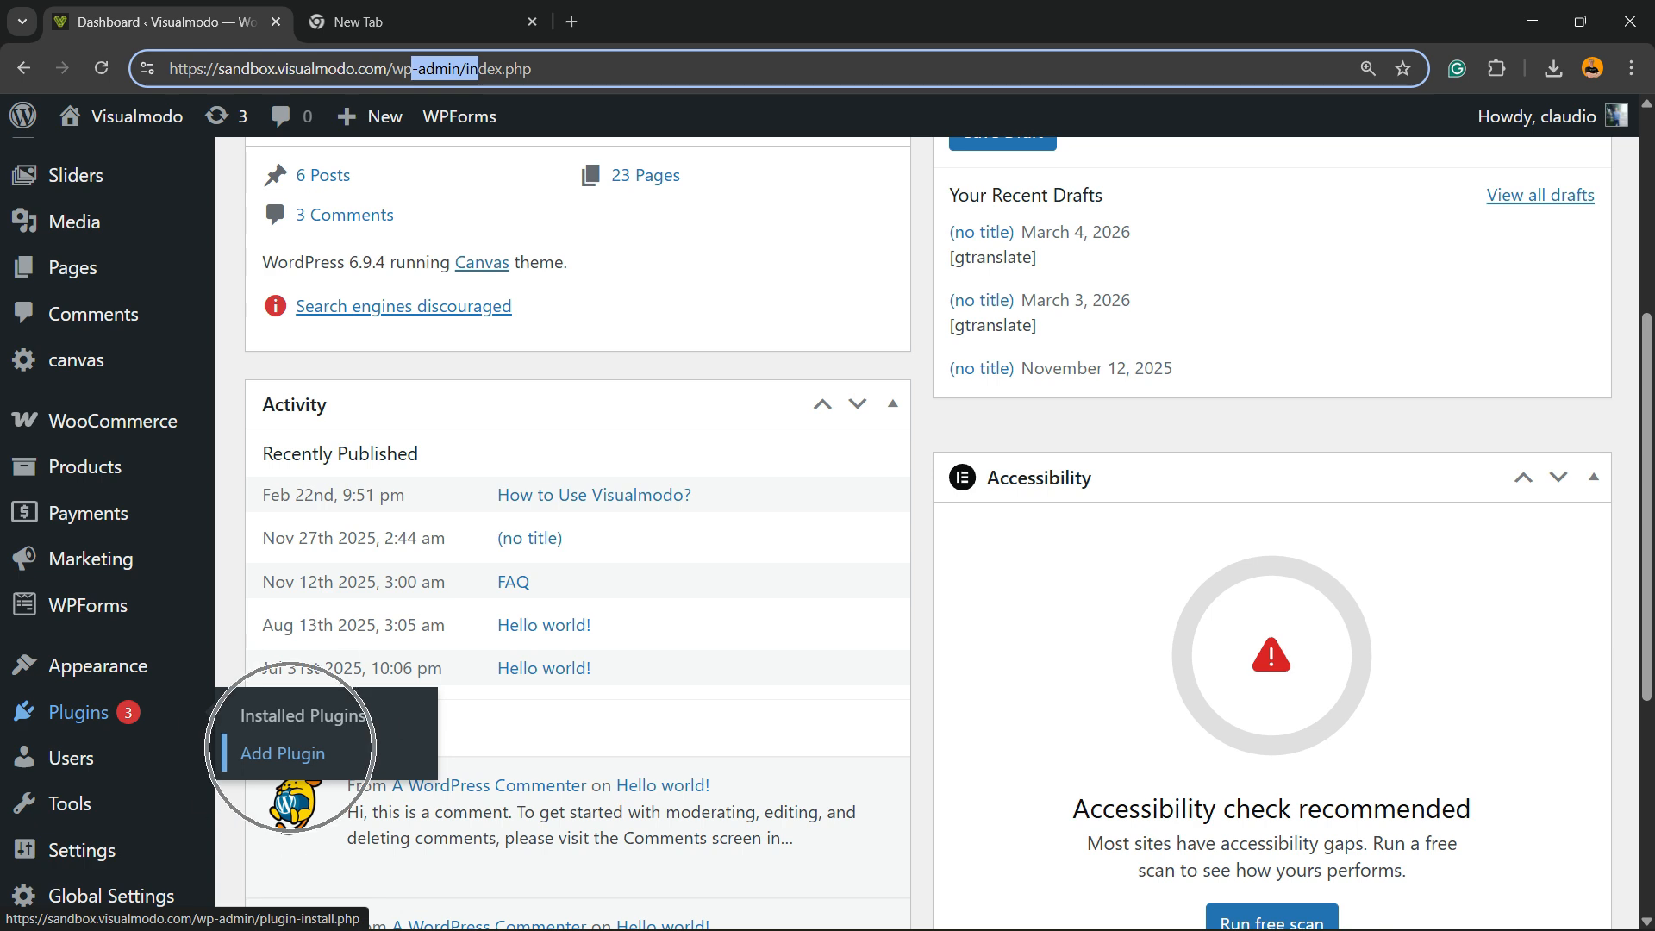
{"action": "left_click", "coordinate": [285, 753]}
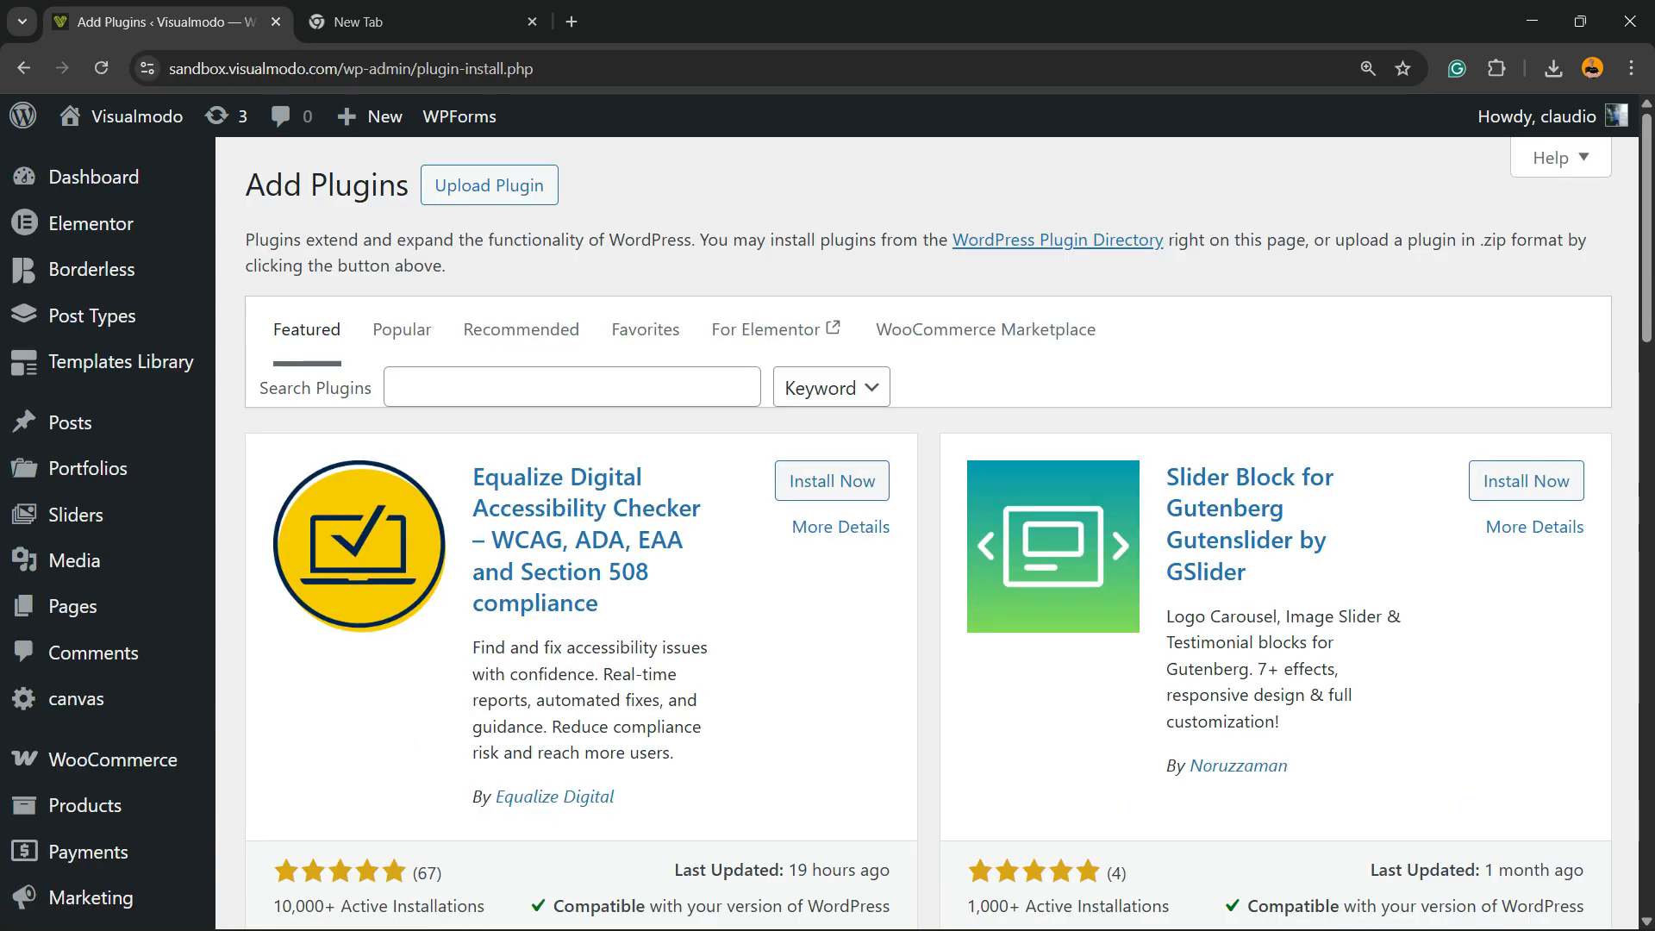
Search the plugin directory for "Media Deduper" with the page zoomed out to 100%
{"action": "key", "text": "ctrl+minus"}
{"action": "left_click", "coordinate": [1321, 281]}
{"action": "type", "text": "Media Deduper"}
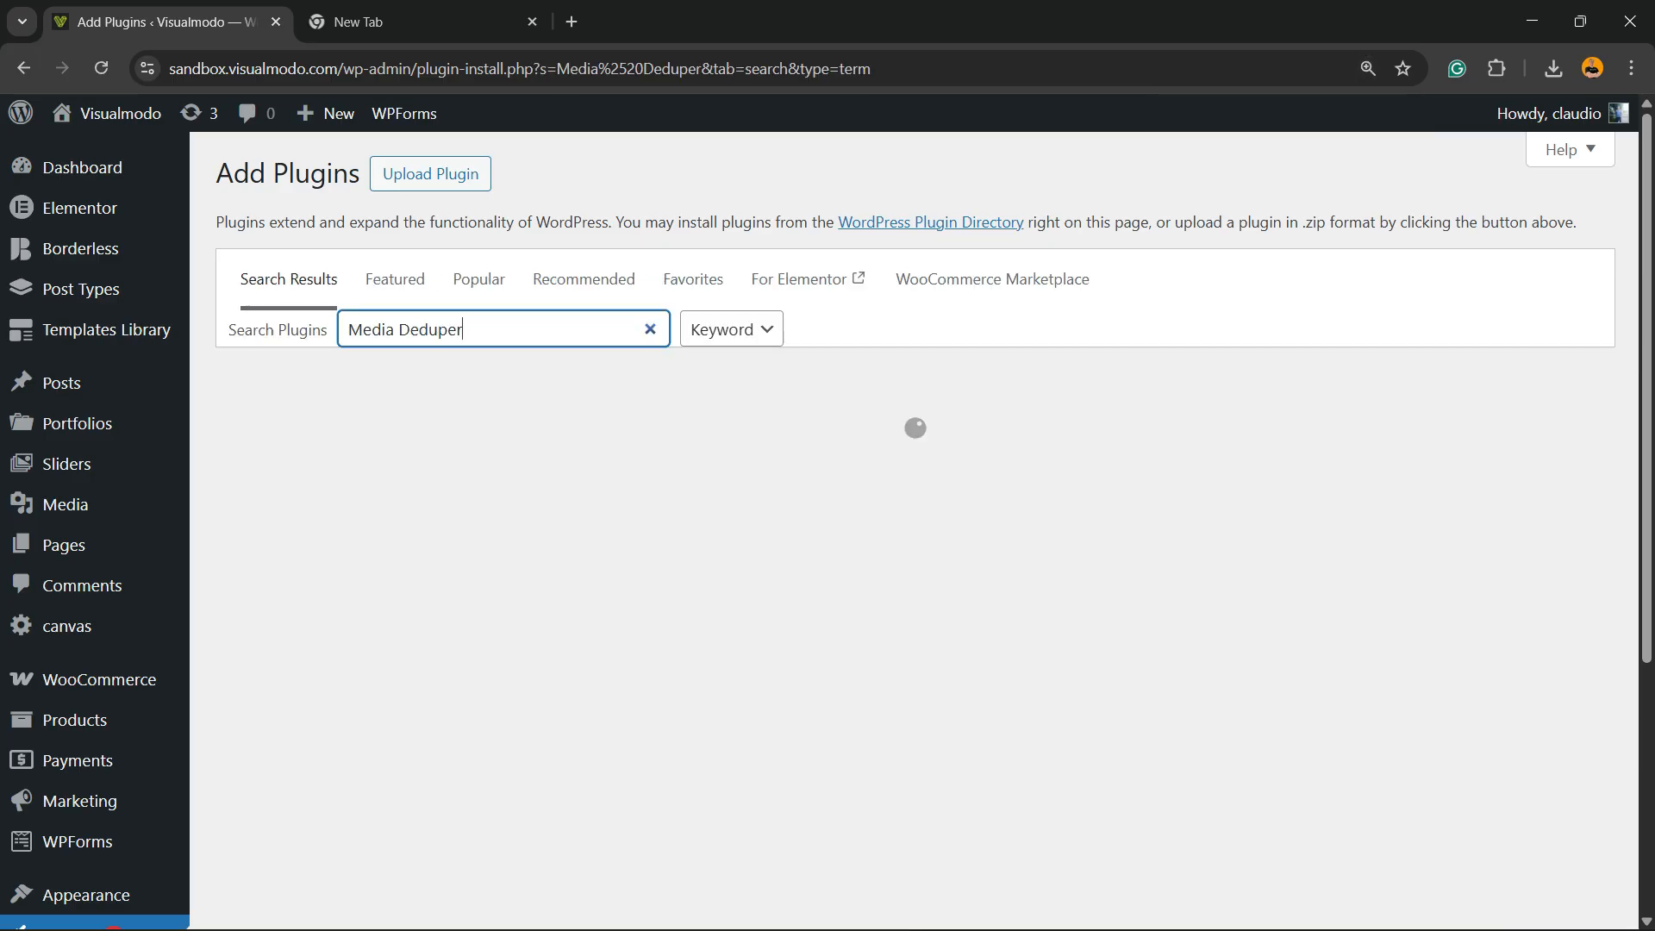
{"action": "key", "text": "ctrl+minus"}
{"action": "left_click_drag", "start_coordinate": [1100, 265], "coordinate": [1184, 264]}
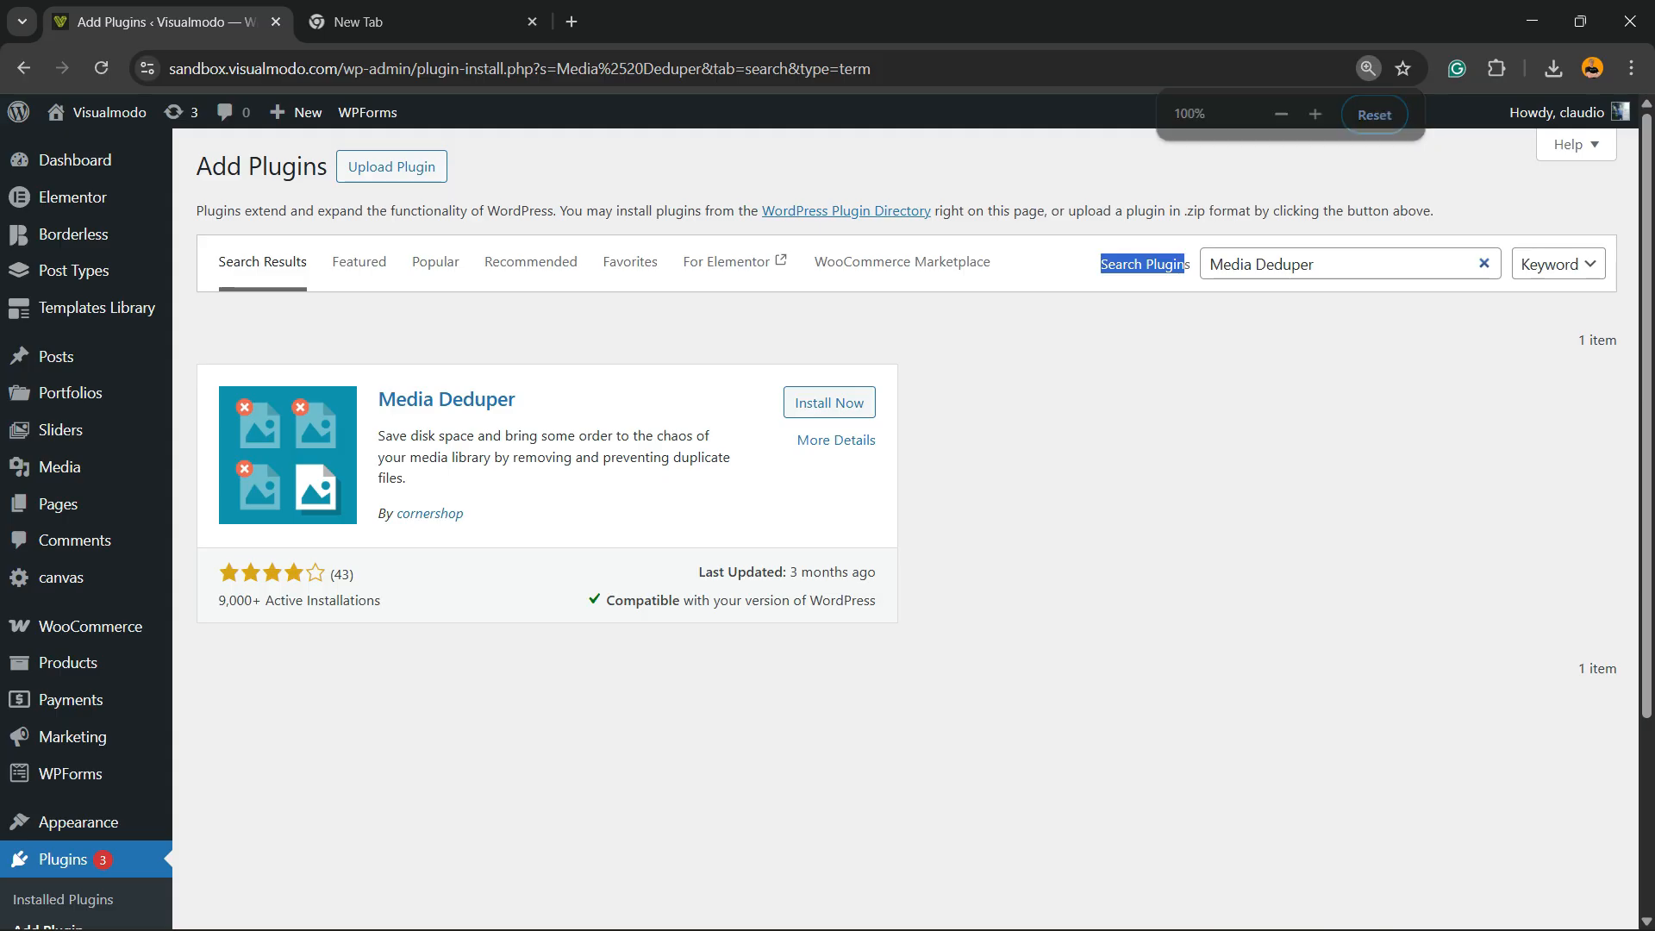
{"action": "left_click", "coordinate": [1290, 265]}
{"action": "key", "text": "ctrl+a"}
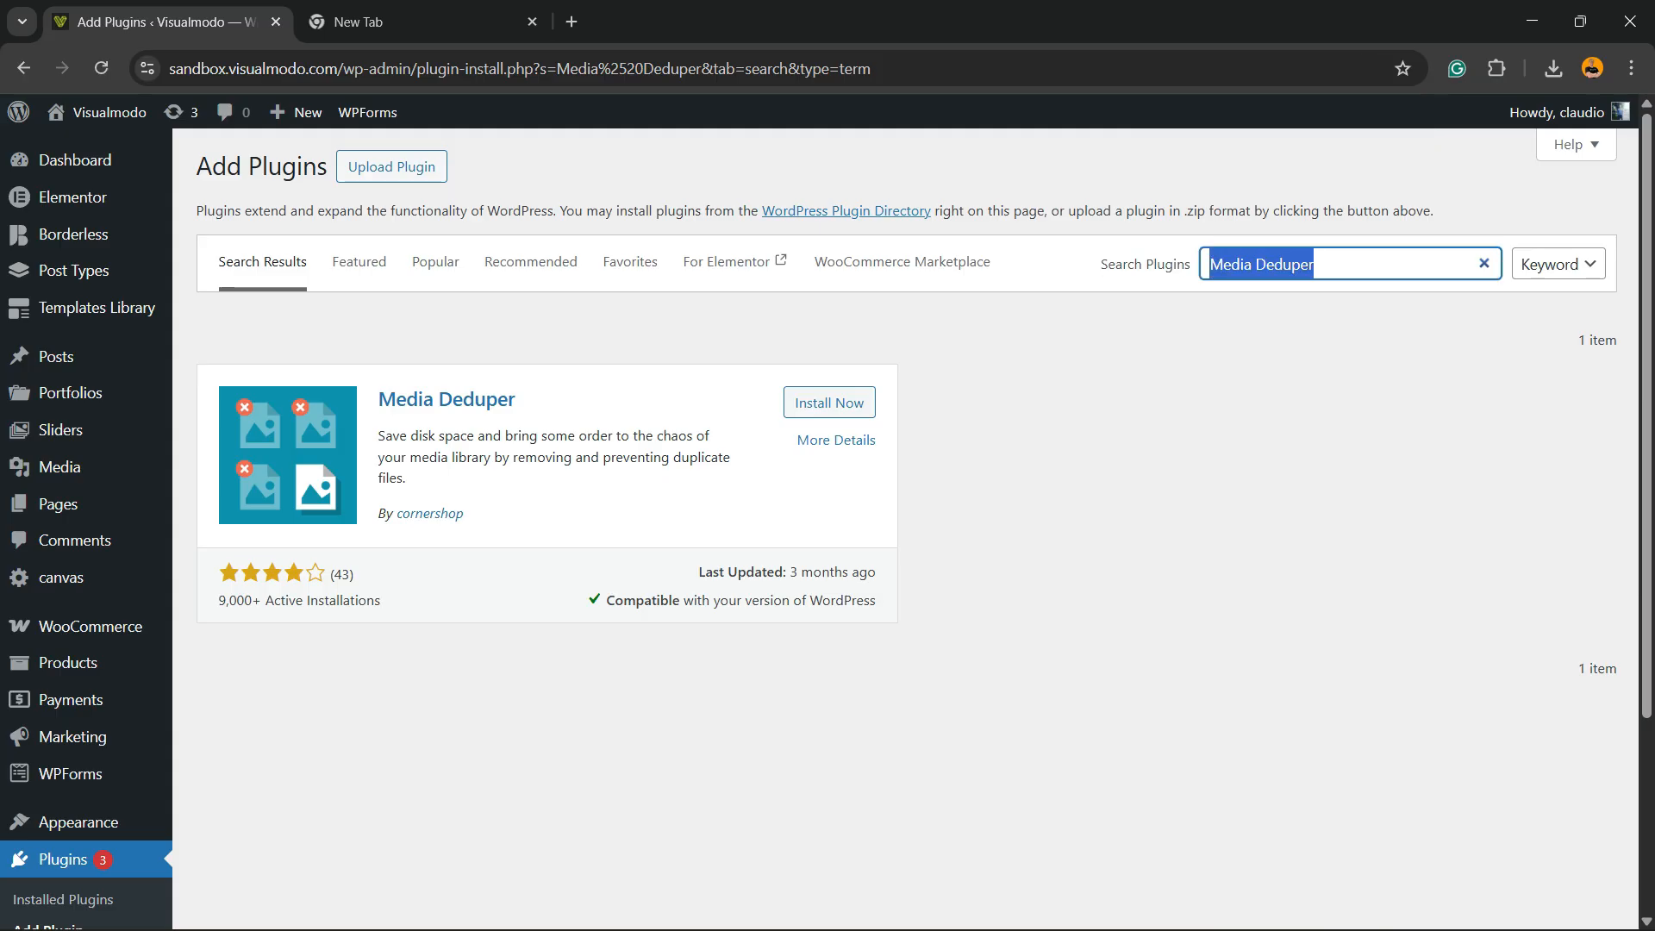
Install and activate the Media Deduper plugin by cornershop
{"action": "key", "text": "Tab"}
{"action": "key", "text": "Tab"}
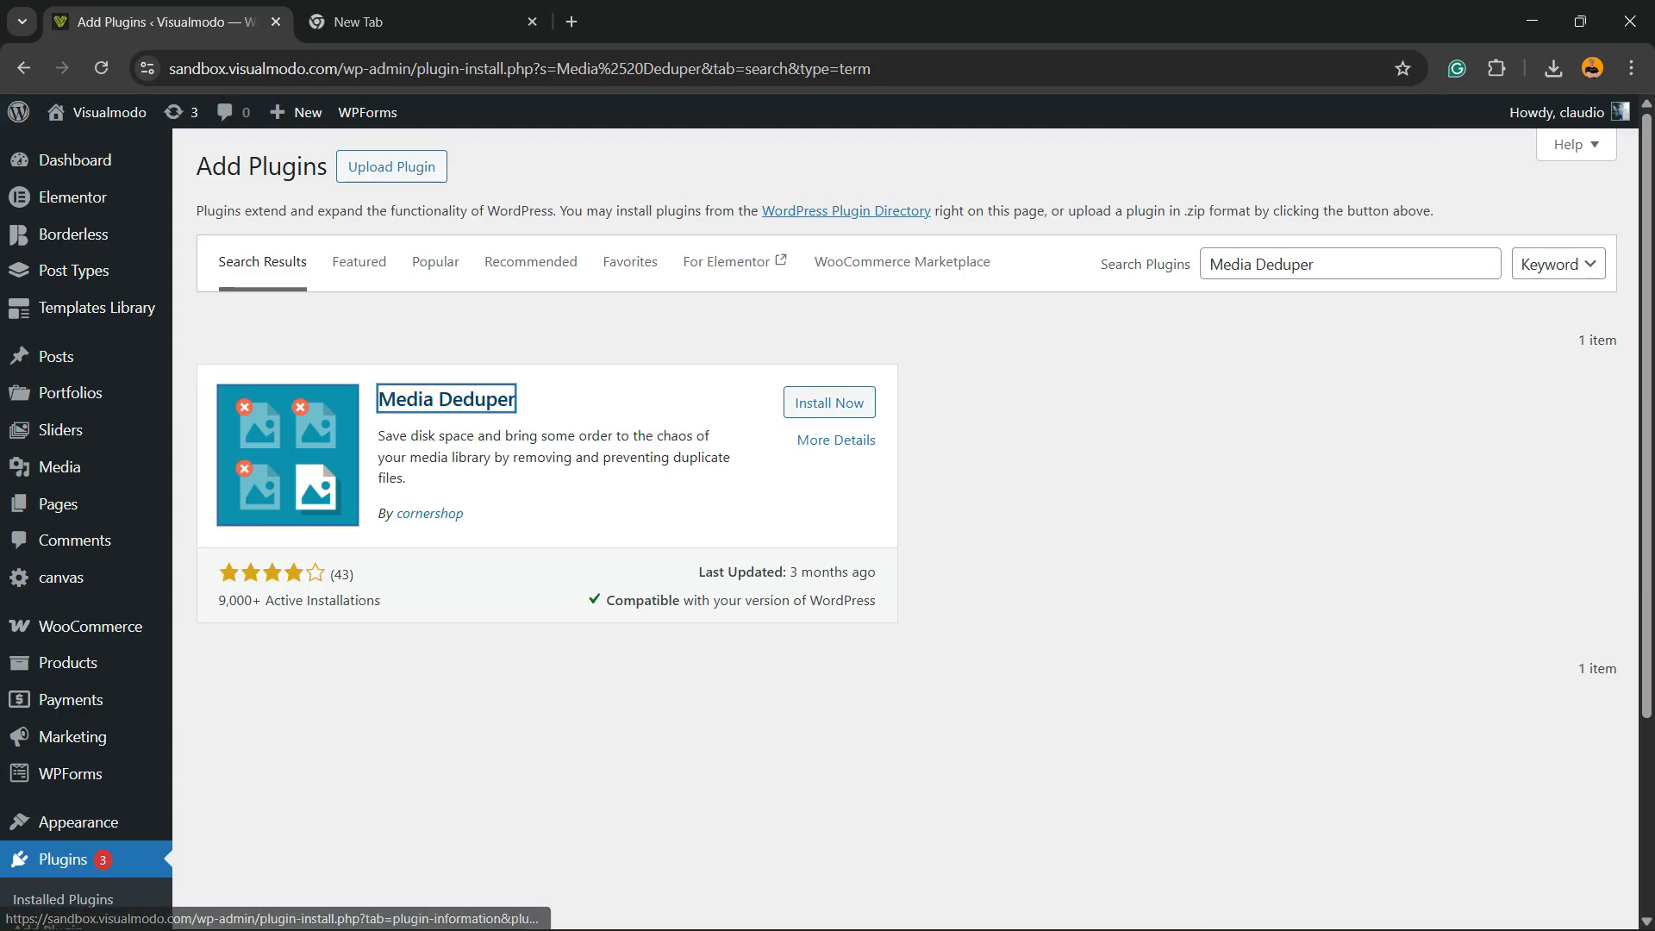
{"action": "key", "text": "Tab"}
{"action": "key", "text": "Return"}
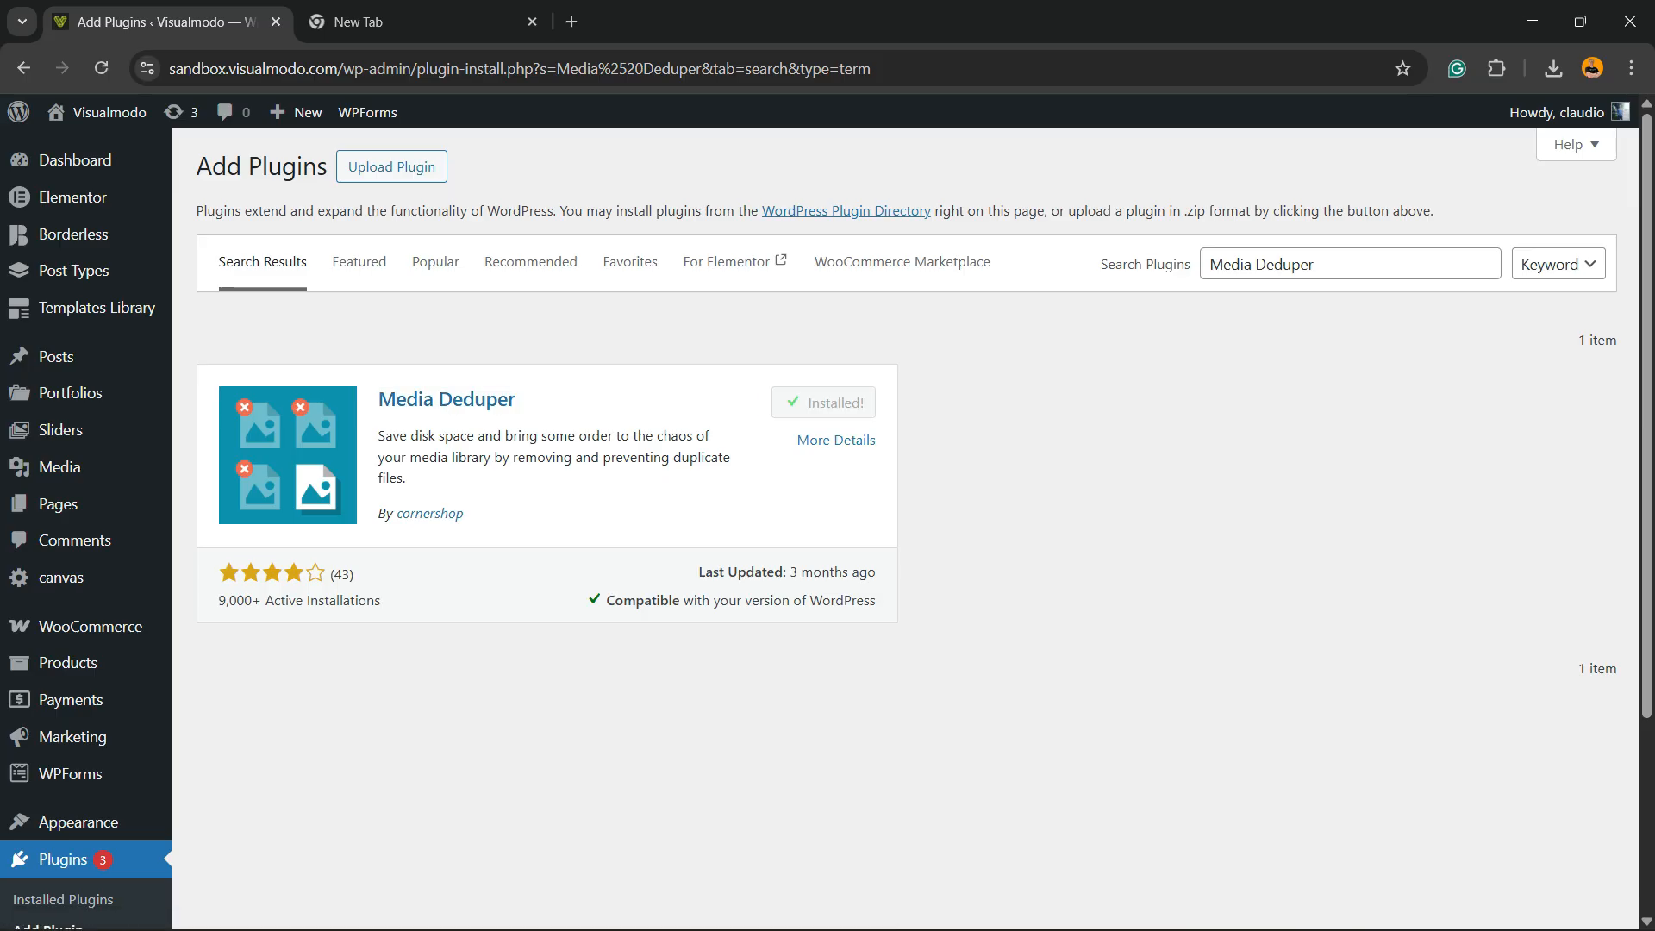
{"action": "left_click", "coordinate": [839, 403]}
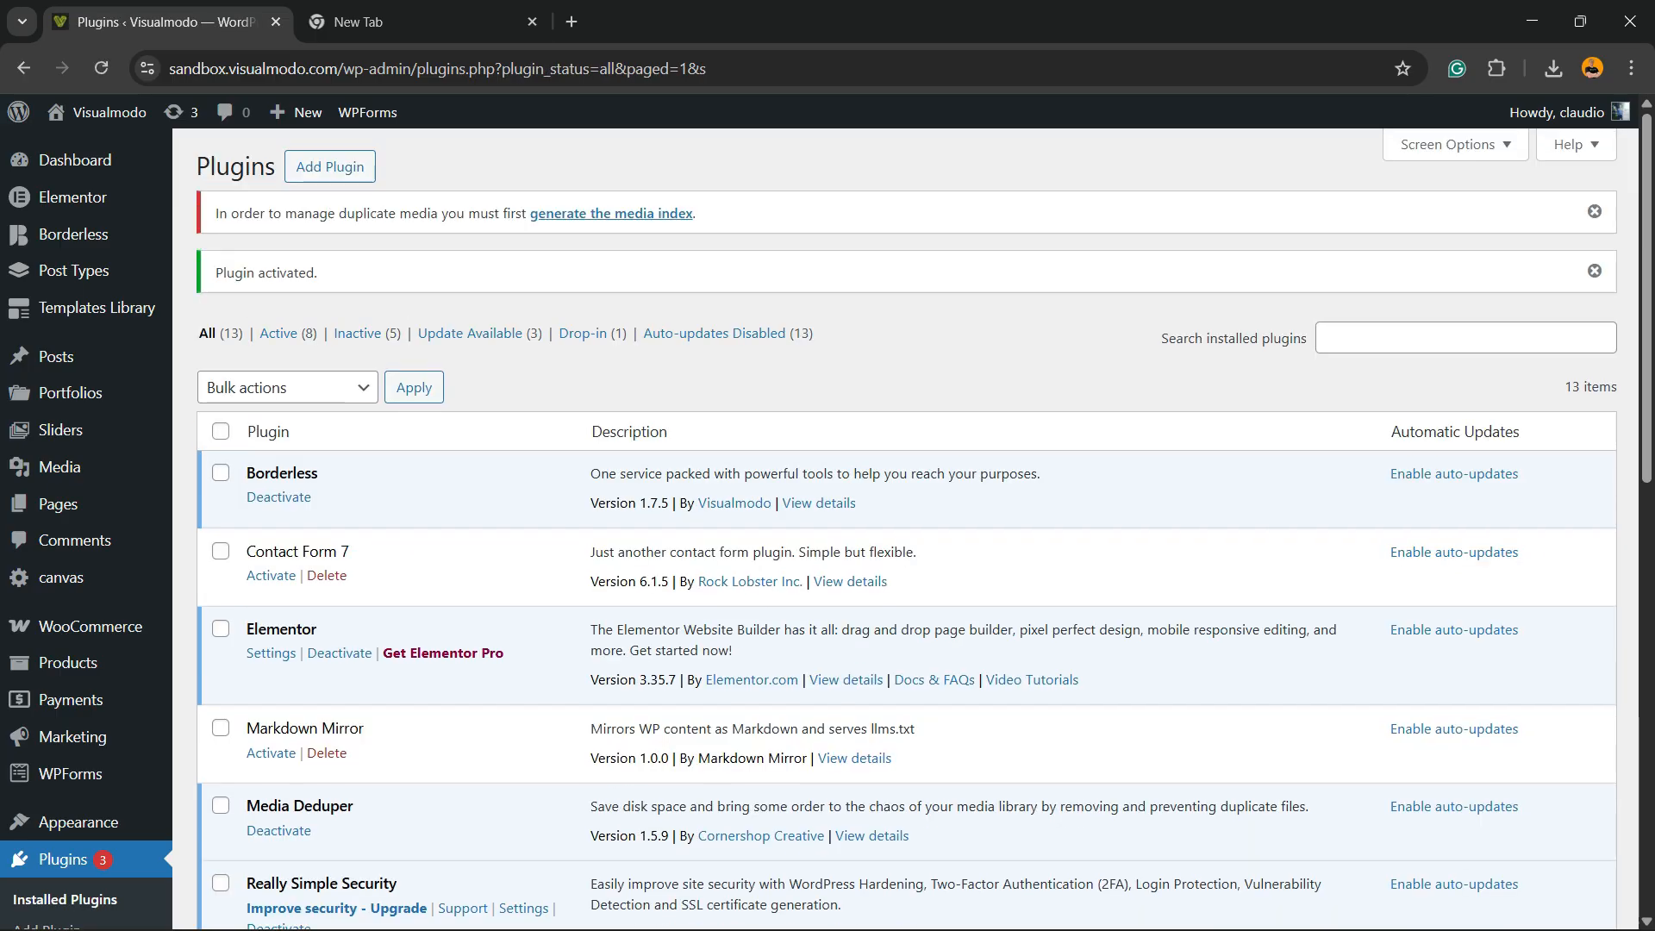
Look over the installed plugins and open the Media Deduper settings page
{"action": "scroll", "coordinate": [905, 517], "scroll_direction": "down", "scroll_amount": 2}
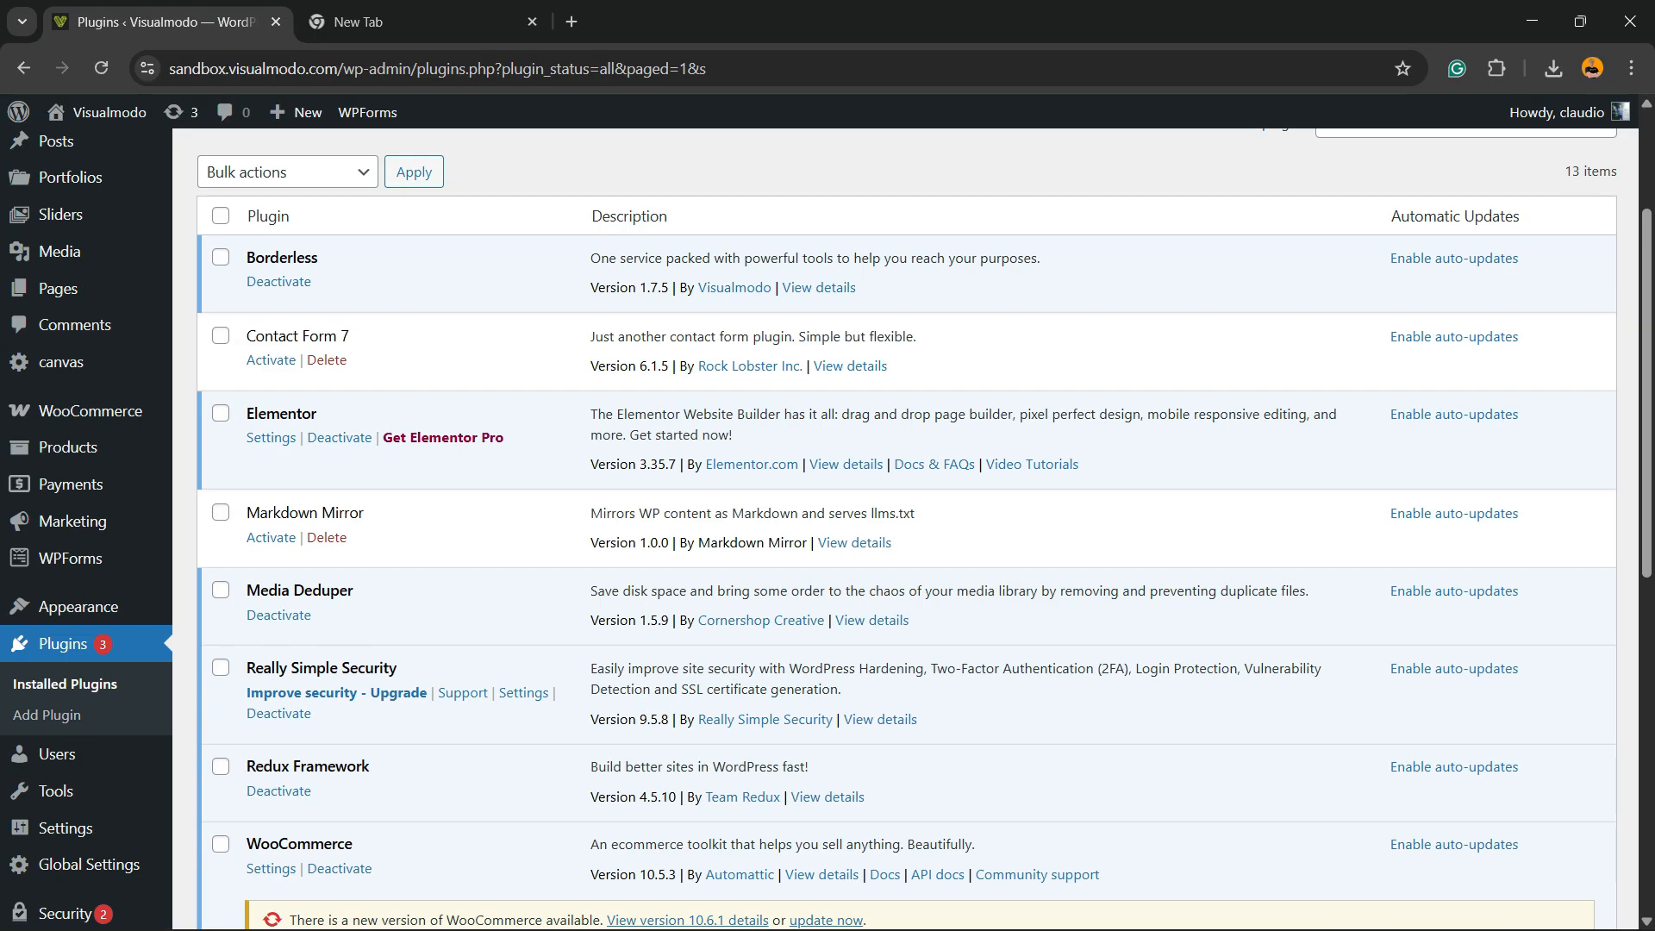
{"action": "scroll", "coordinate": [905, 517], "scroll_direction": "down", "scroll_amount": 4}
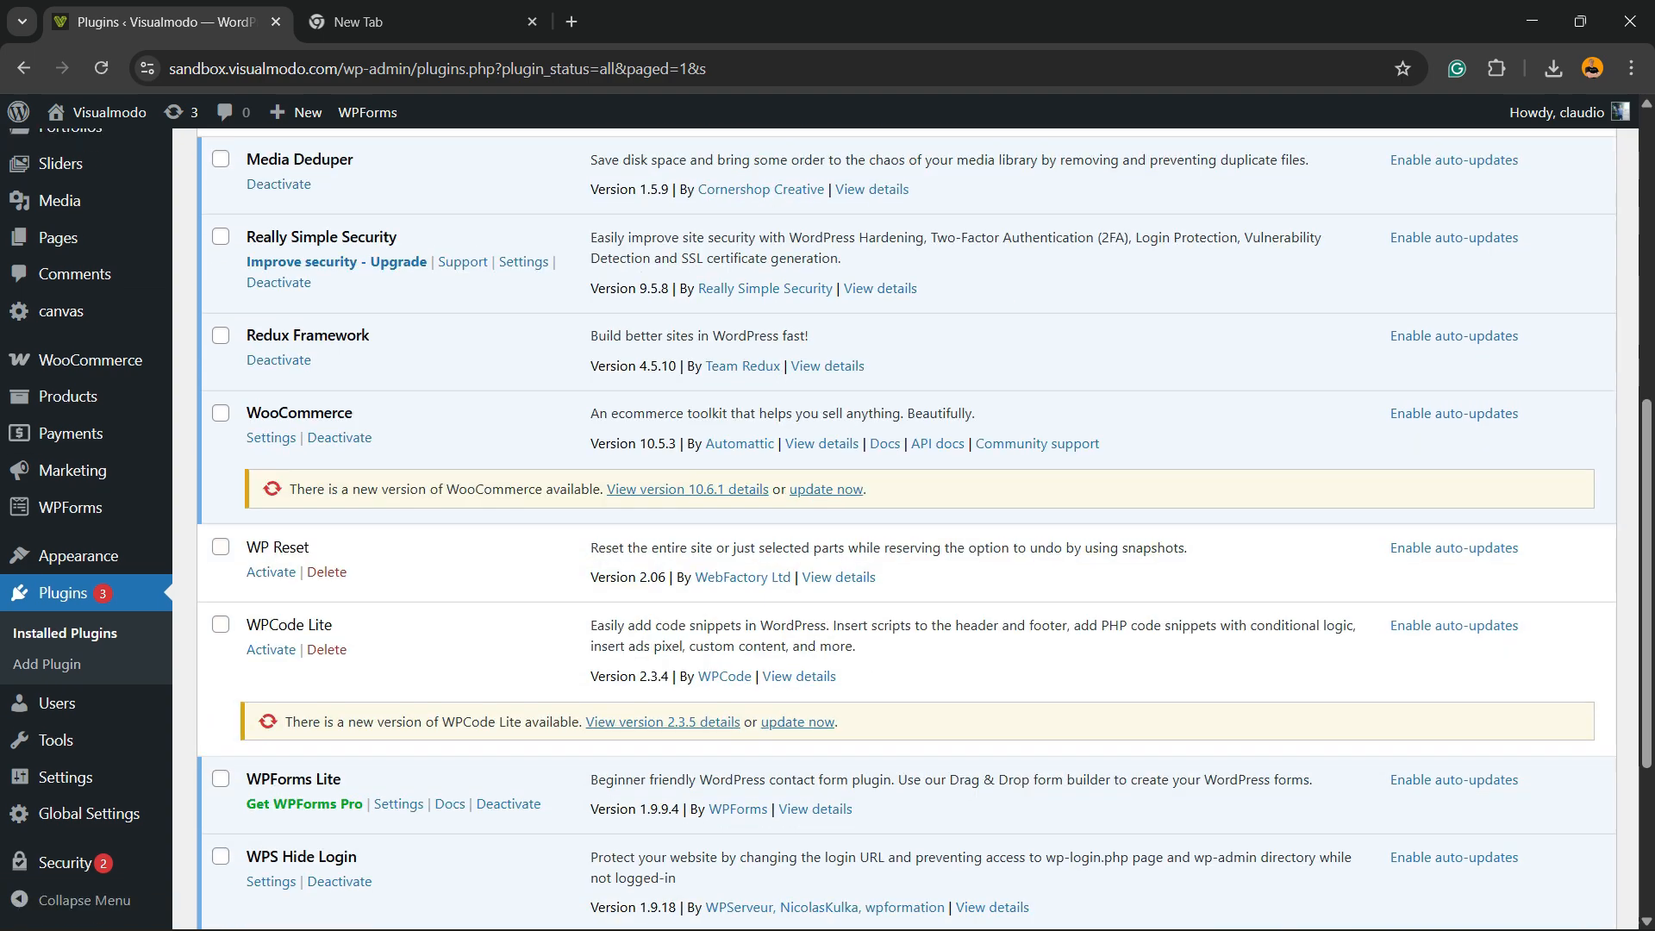
{"action": "scroll", "coordinate": [905, 517], "scroll_direction": "up", "scroll_amount": 2}
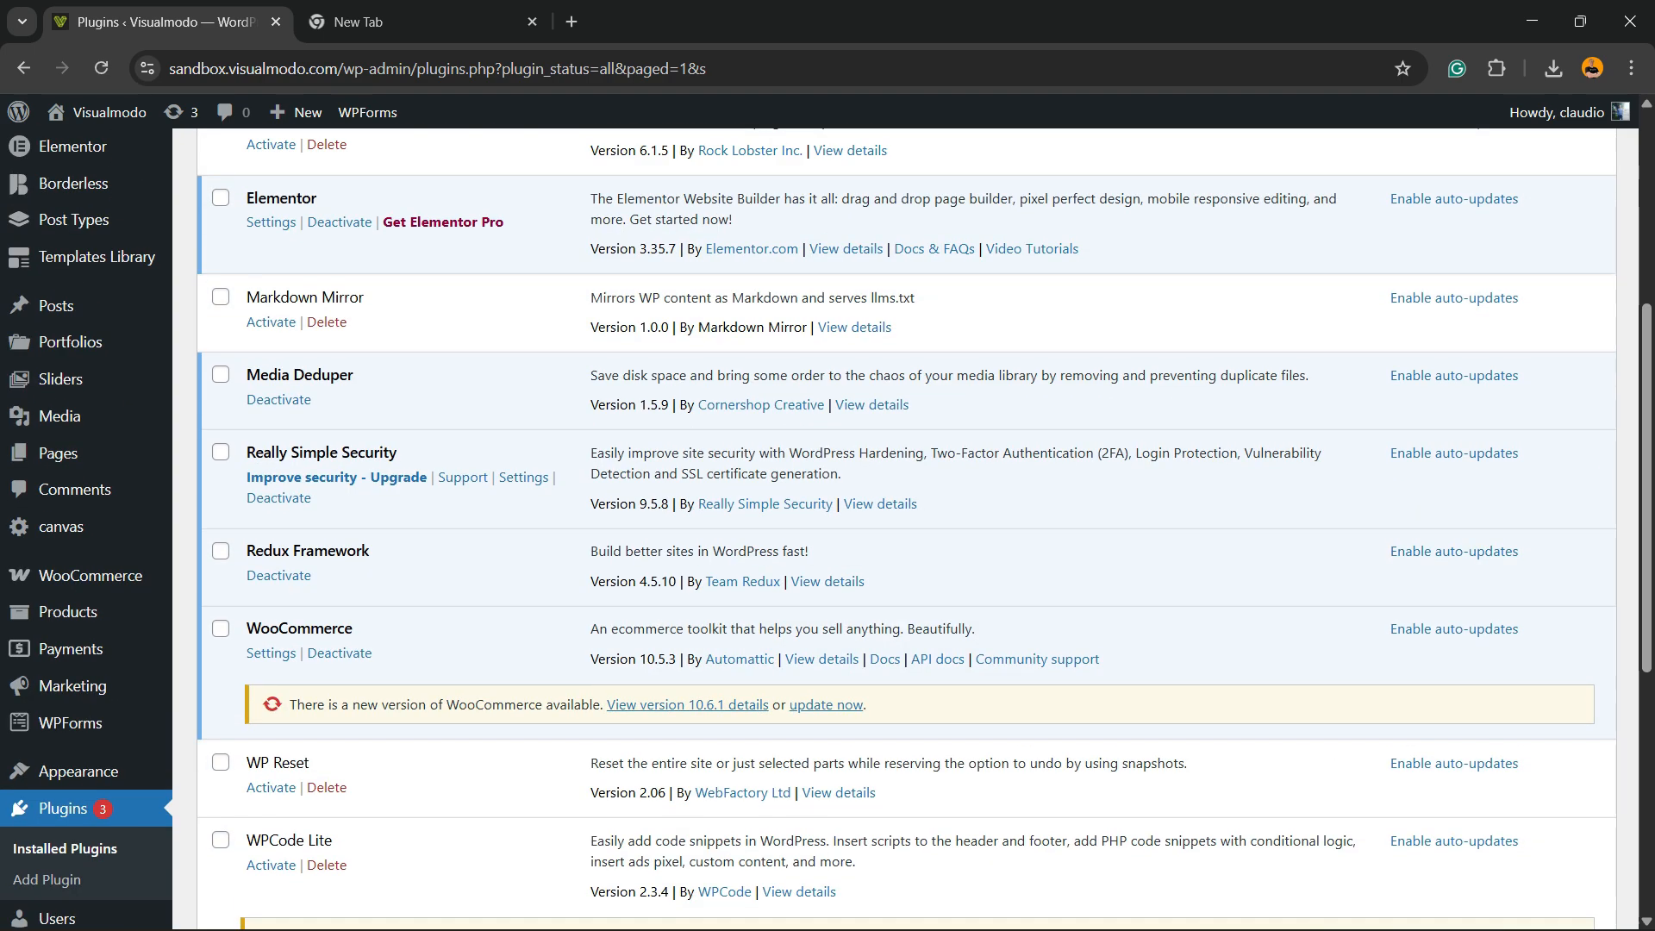
{"action": "scroll", "coordinate": [250, 691], "scroll_direction": "up", "scroll_amount": 2}
{"action": "scroll", "coordinate": [242, 691], "scroll_direction": "up", "scroll_amount": 2}
{"action": "scroll", "coordinate": [226, 681], "scroll_direction": "down", "scroll_amount": 6}
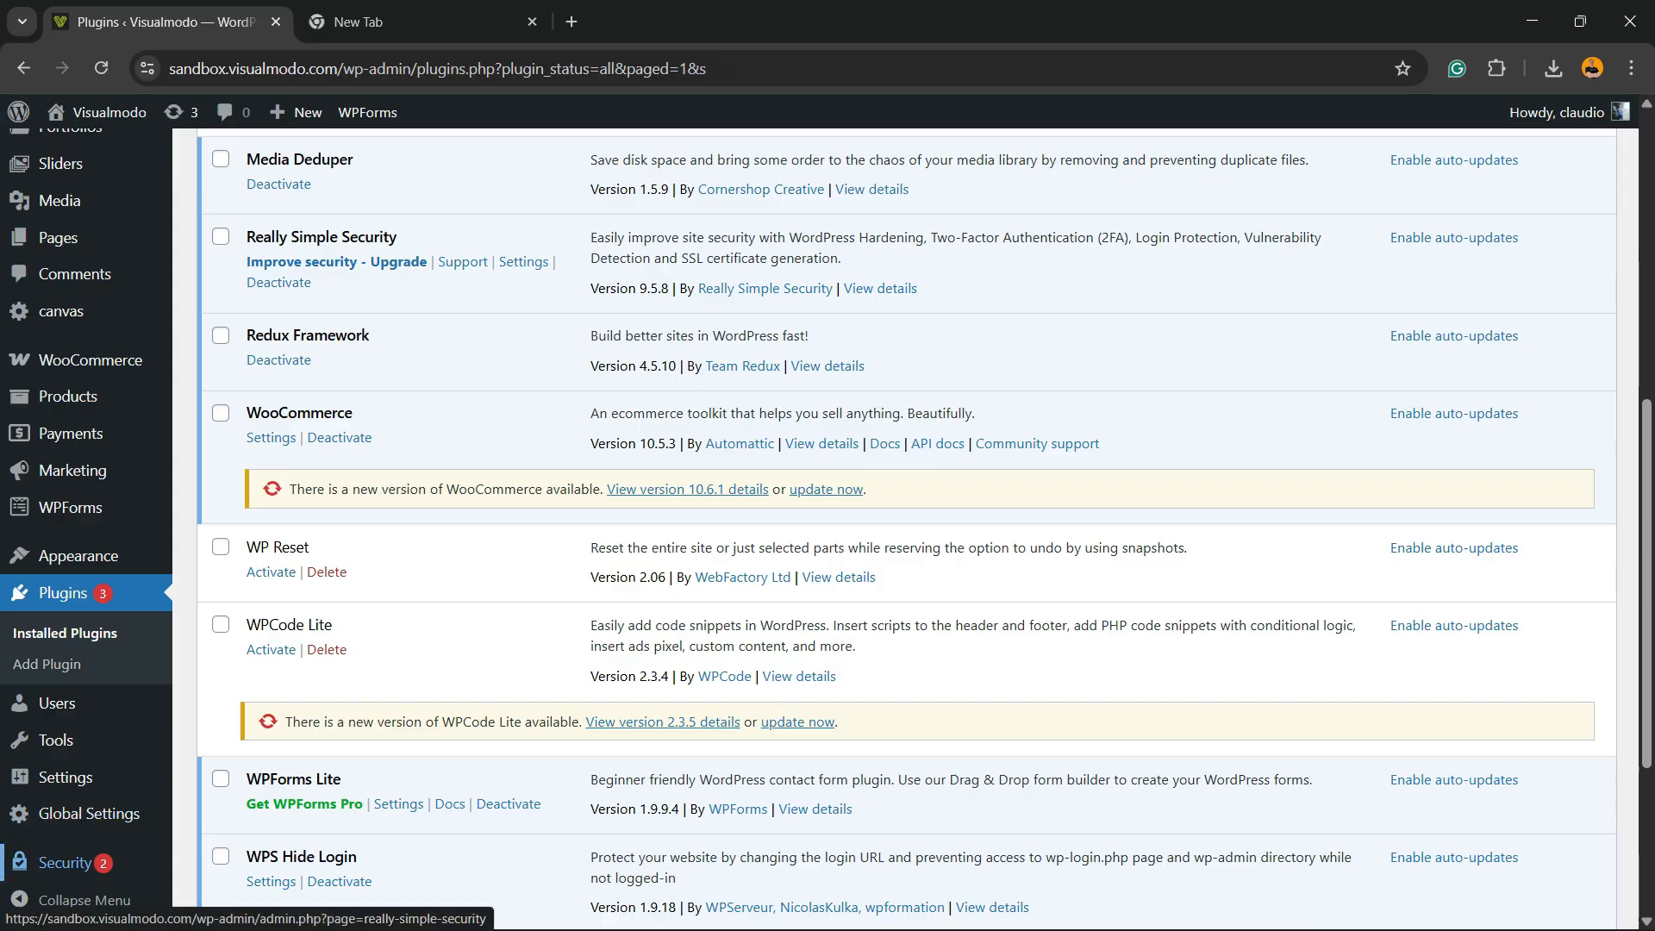
{"action": "scroll", "coordinate": [65, 862], "scroll_direction": "down", "scroll_amount": 2}
{"action": "mouse_move", "coordinate": [65, 776]}
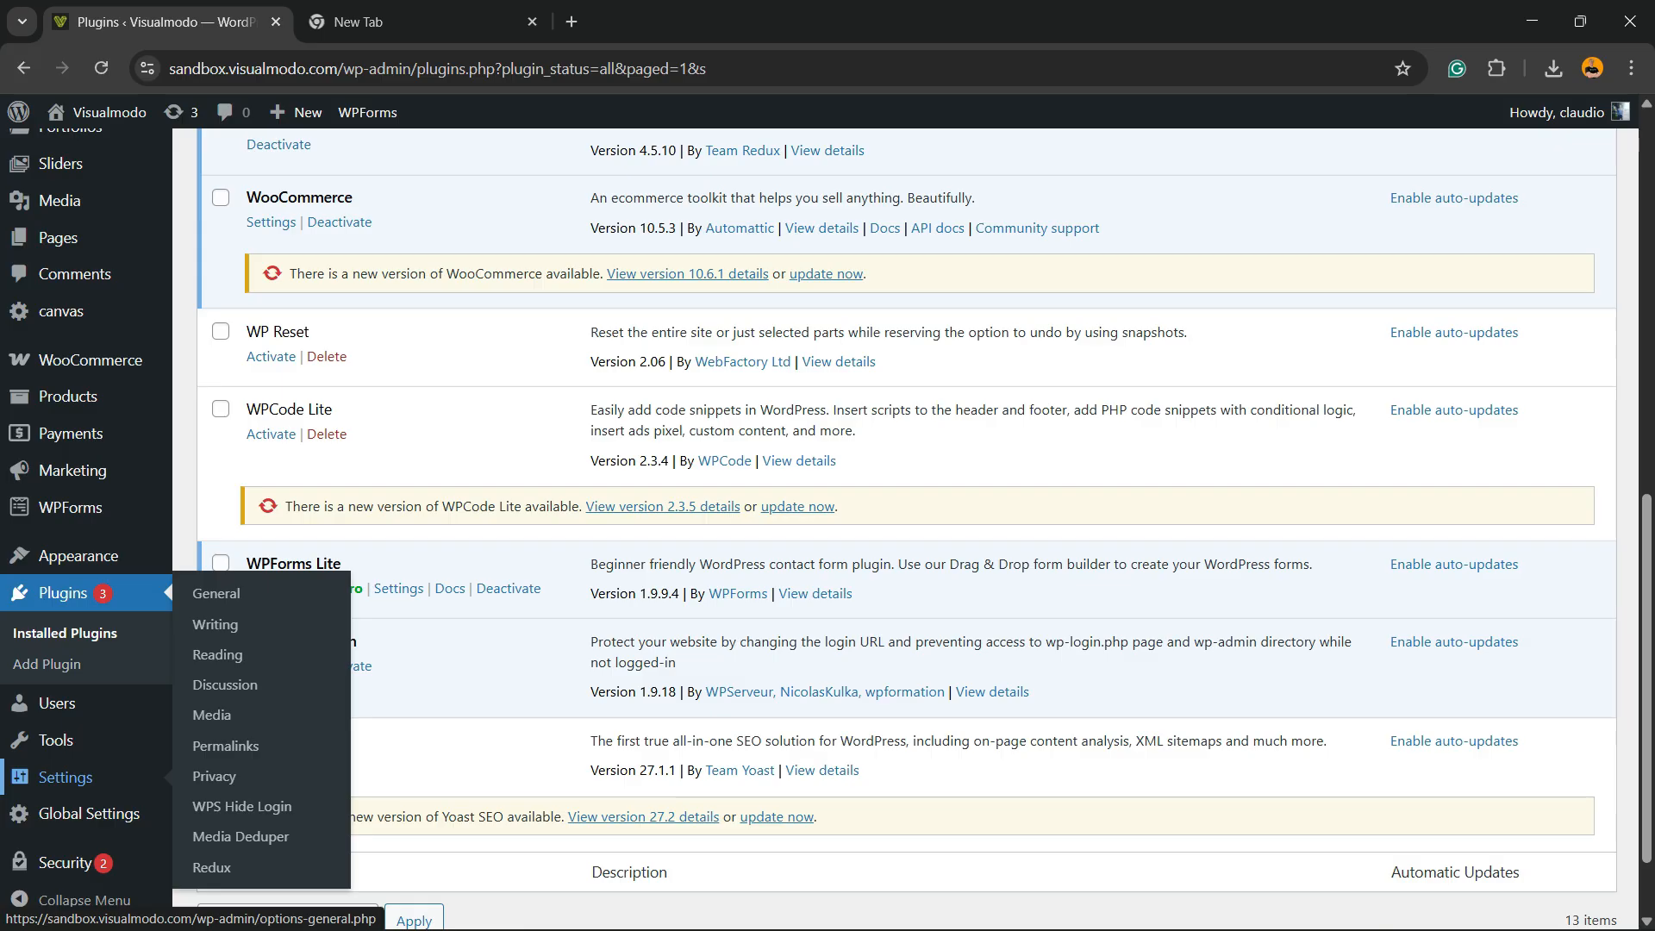
{"action": "left_click", "coordinate": [241, 836]}
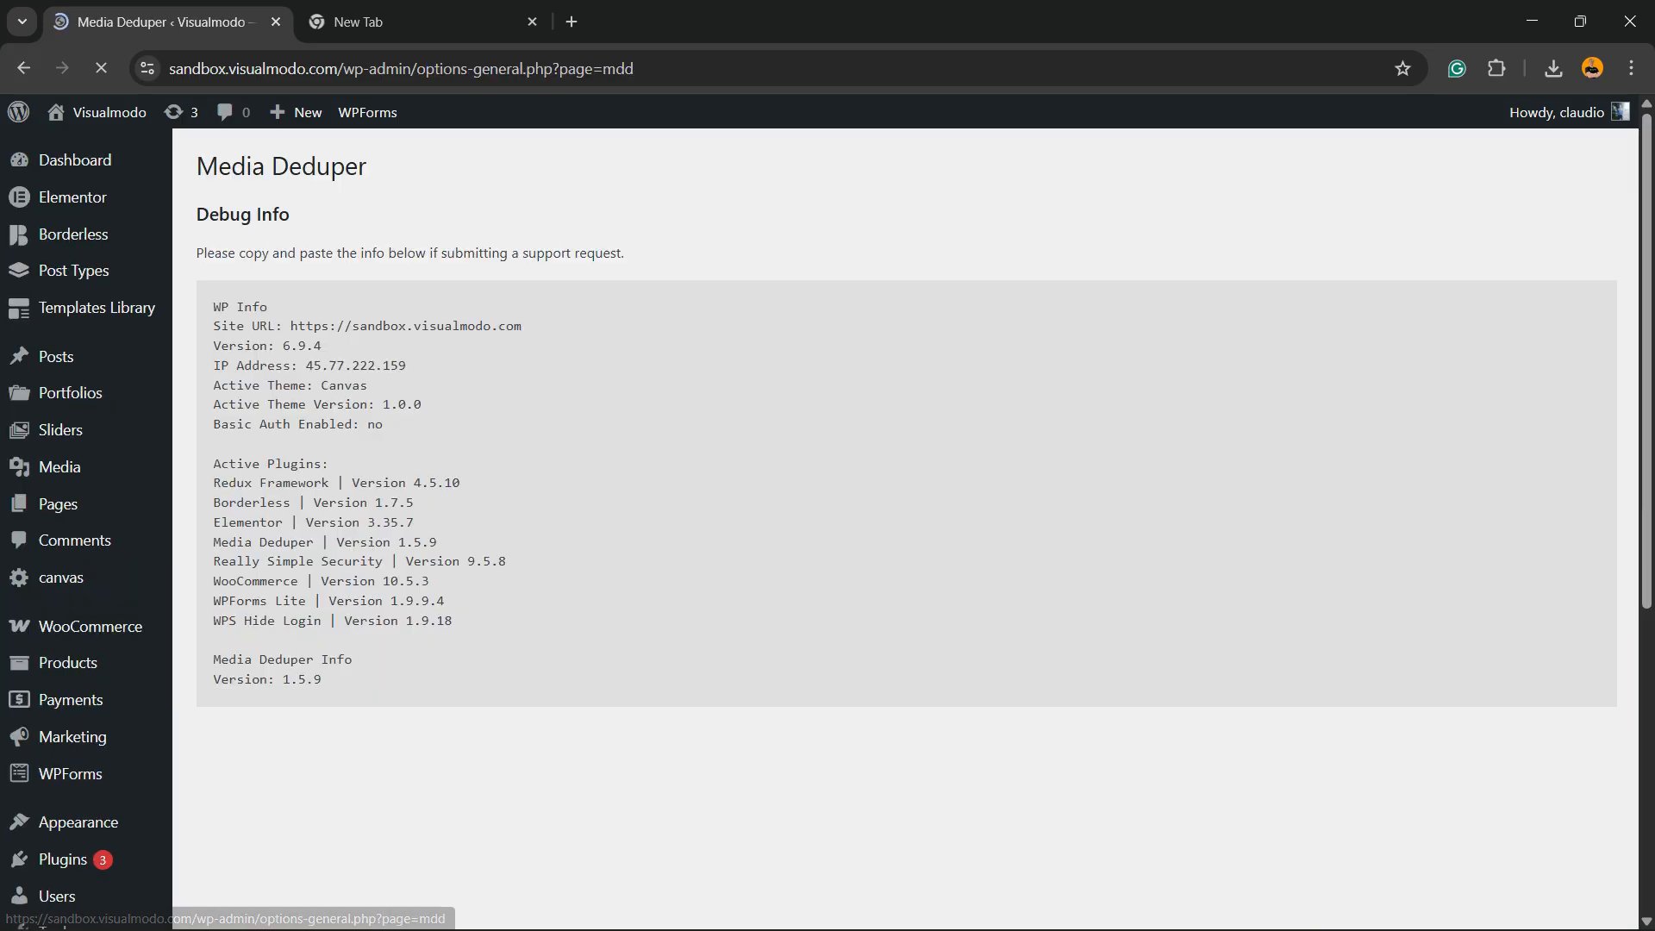
Enlarge the Media Deduper settings page to 150% and read through its debug info
{"action": "key", "text": "ctrl+plus"}
{"action": "key", "text": "ctrl+plus"}
{"action": "key", "text": "ctrl+plus"}
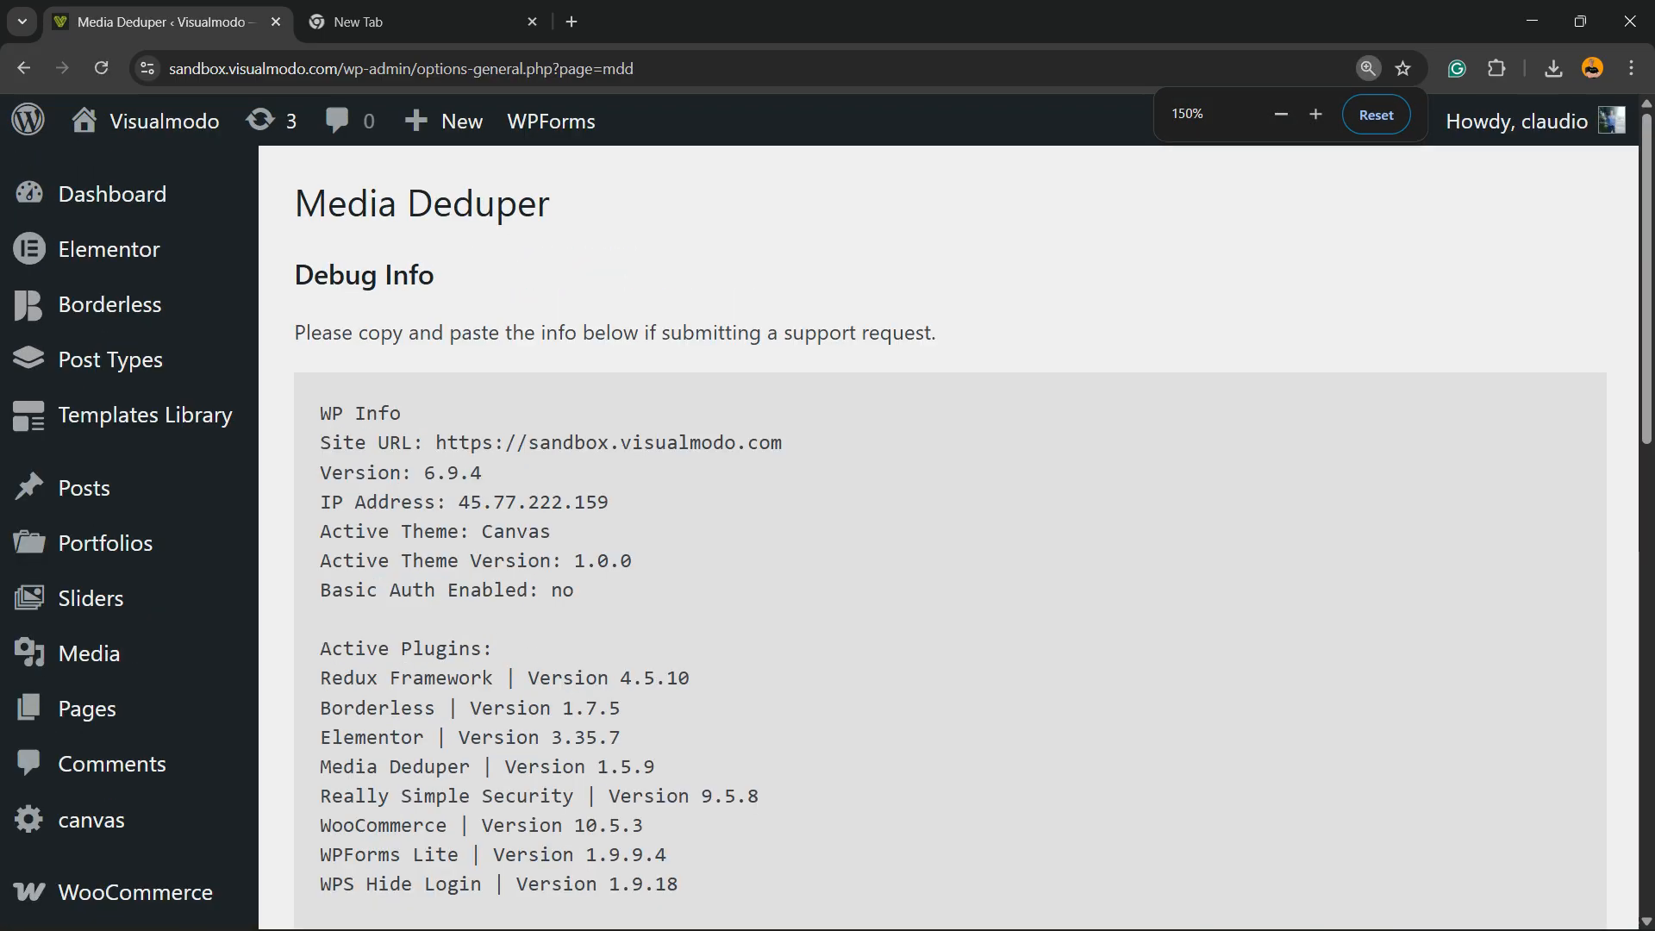
{"action": "scroll", "coordinate": [172, 418], "scroll_direction": "down", "scroll_amount": 4}
{"action": "scroll", "coordinate": [172, 418], "scroll_direction": "up", "scroll_amount": 4}
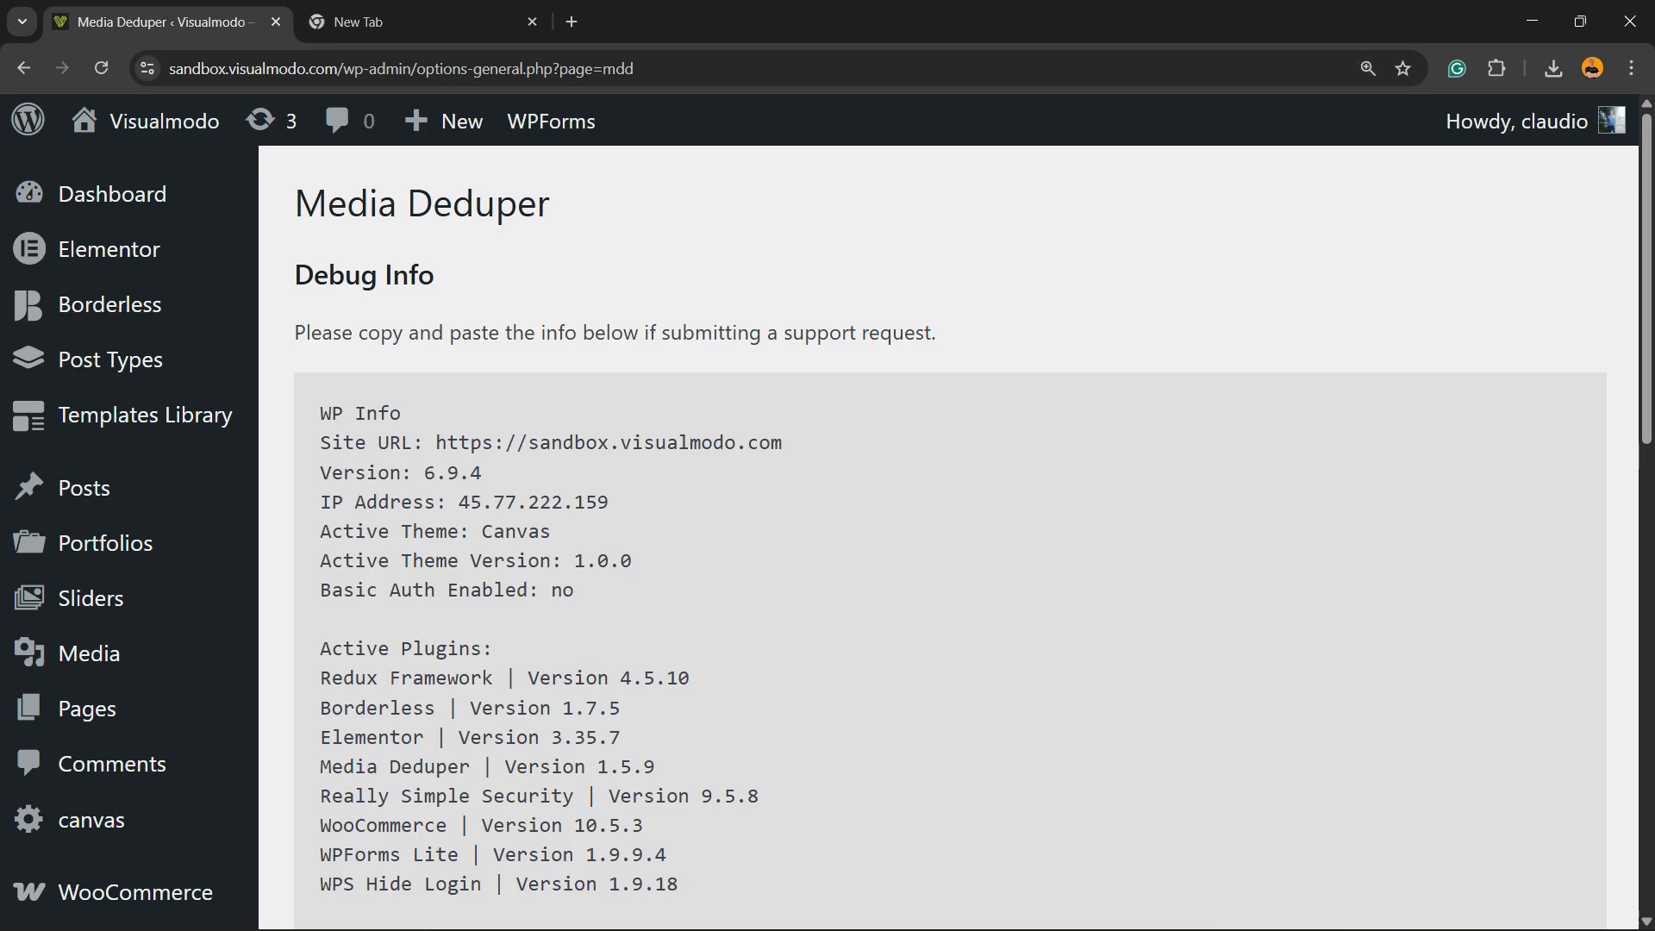
Go to the media library and open its Manage Duplicates page
{"action": "left_click", "coordinate": [89, 653]}
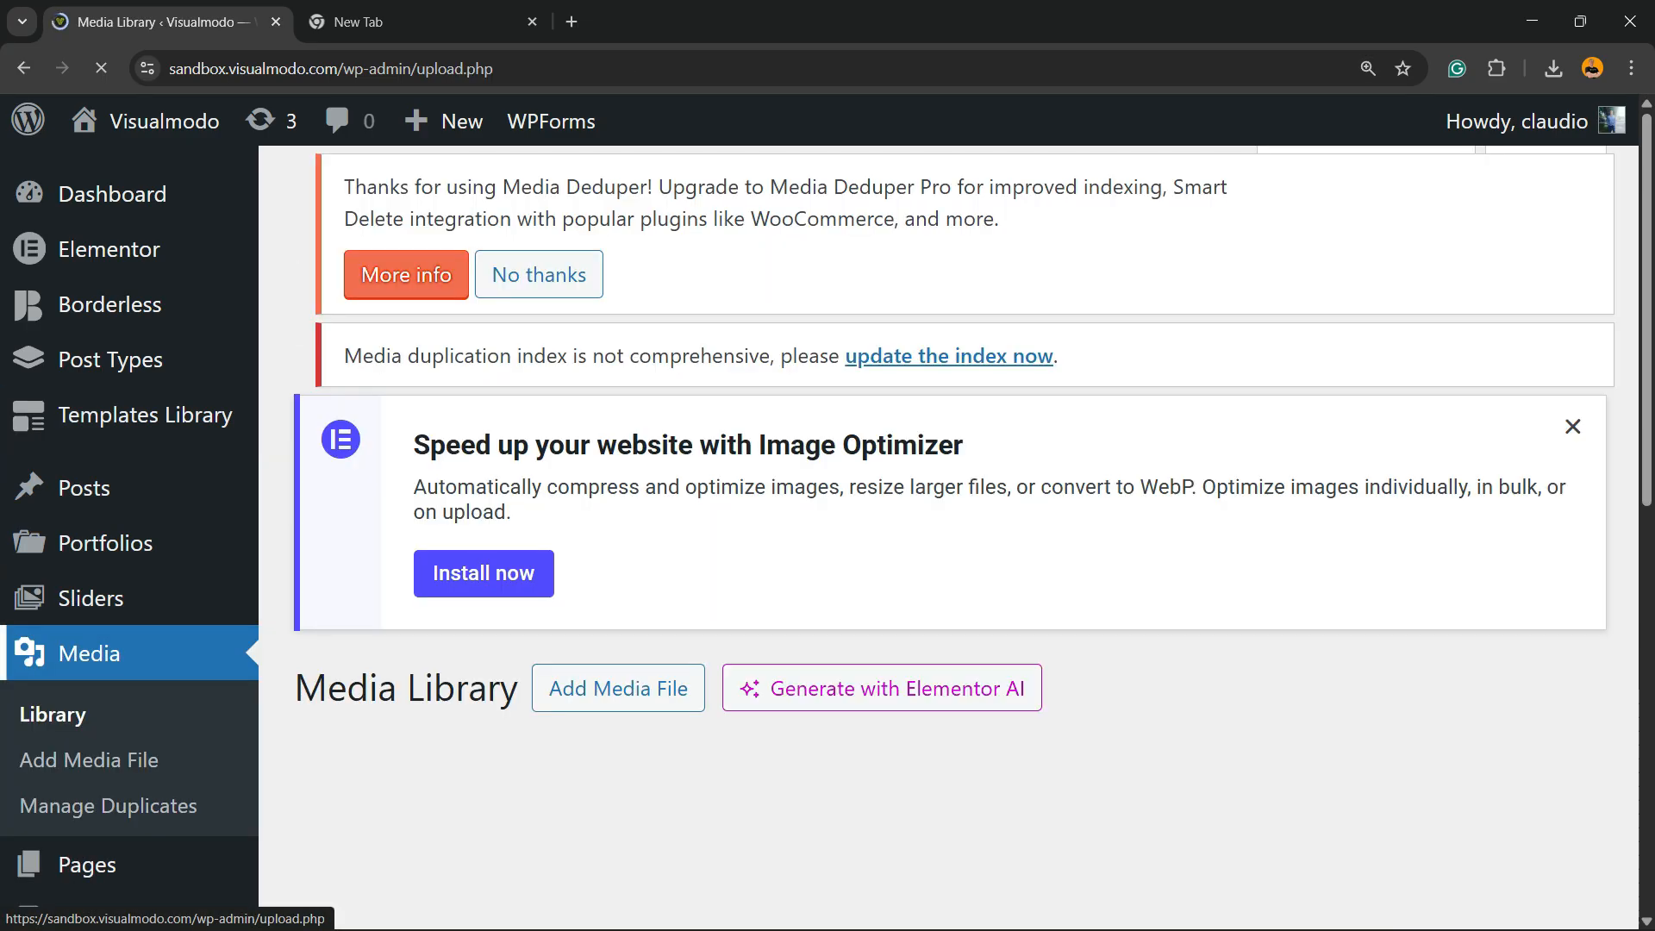
{"action": "scroll", "coordinate": [948, 517], "scroll_direction": "down", "scroll_amount": 3}
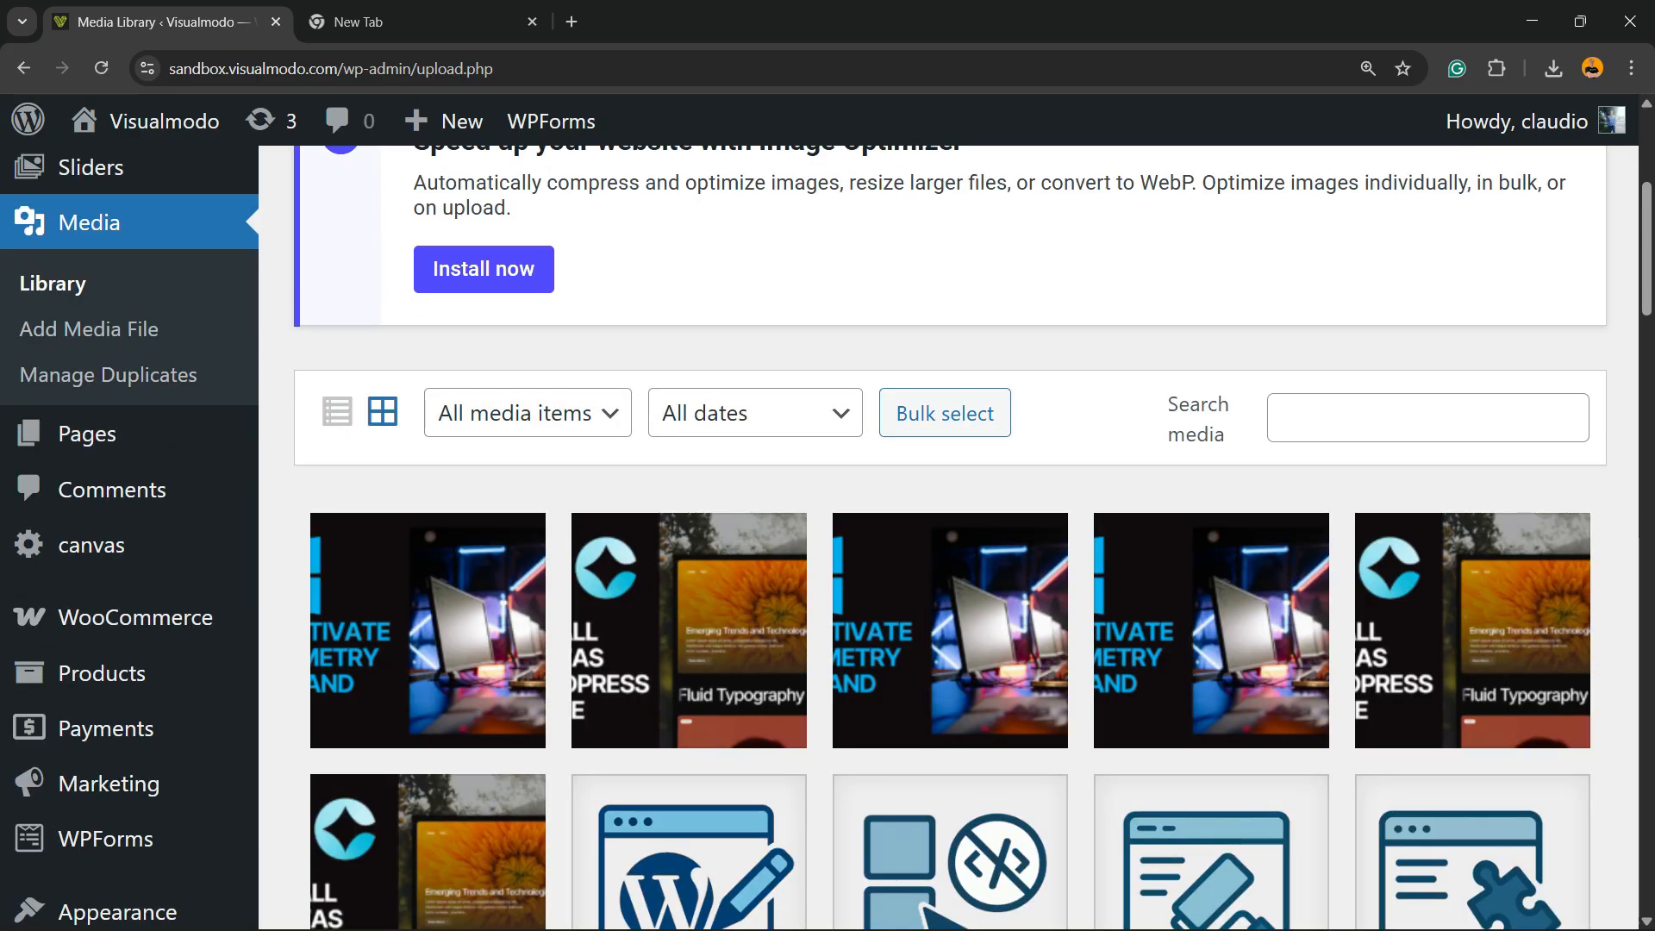
{"action": "key", "text": "ctrl+minus"}
{"action": "scroll", "coordinate": [91, 326], "scroll_direction": "up", "scroll_amount": 2}
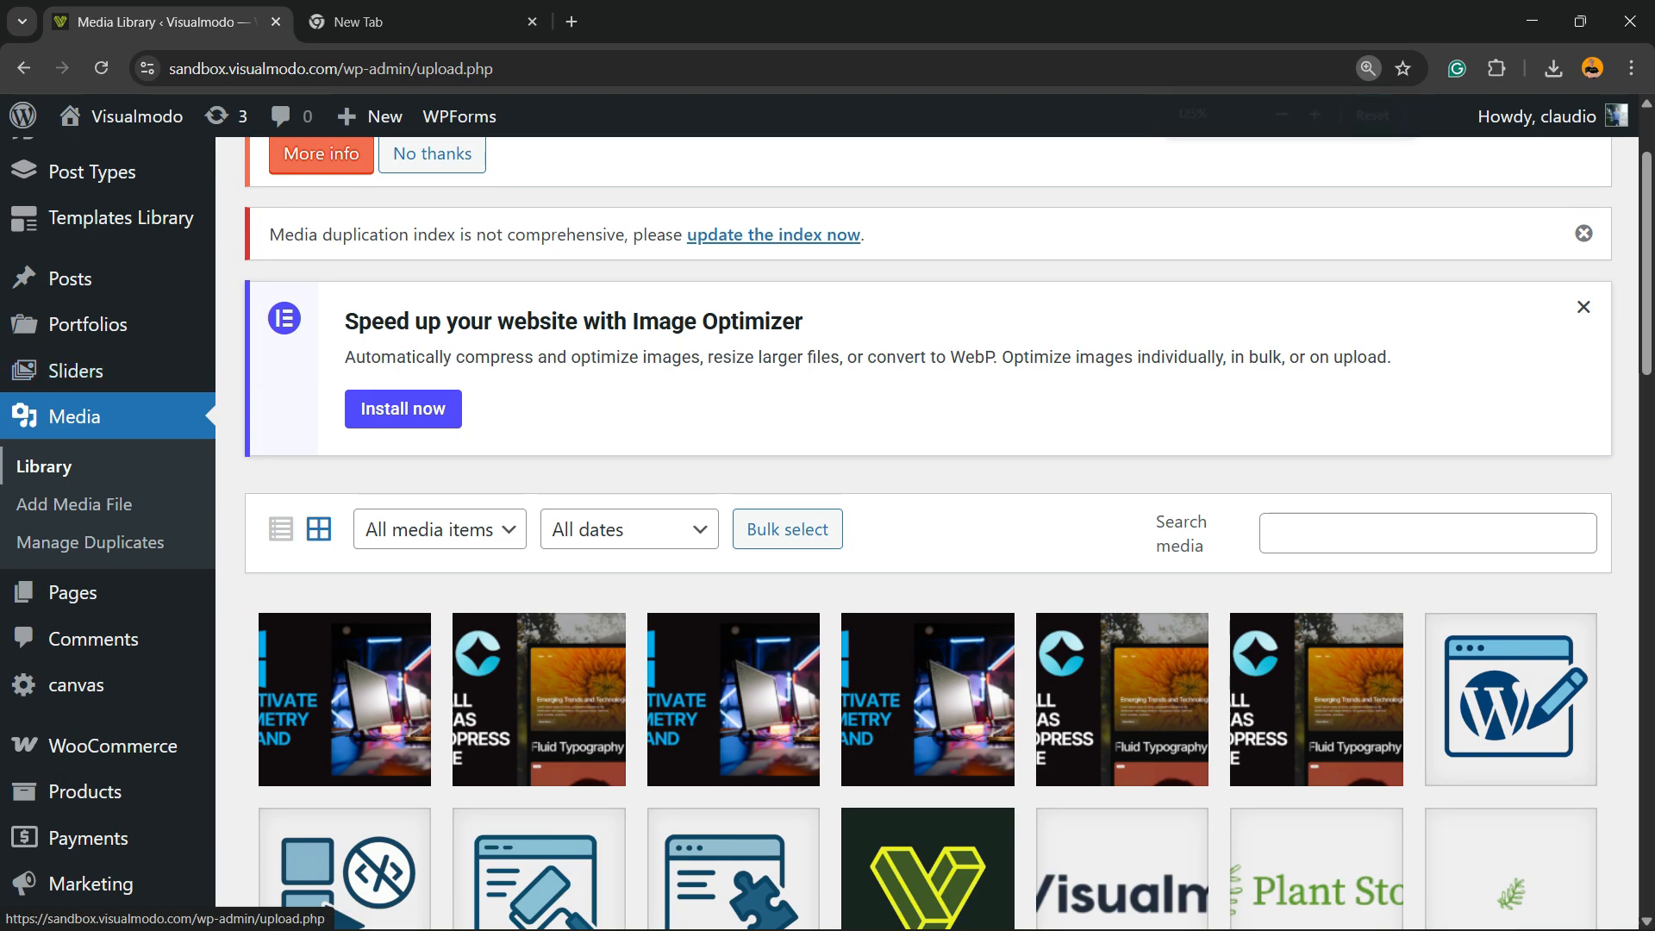
{"action": "left_click", "coordinate": [91, 542]}
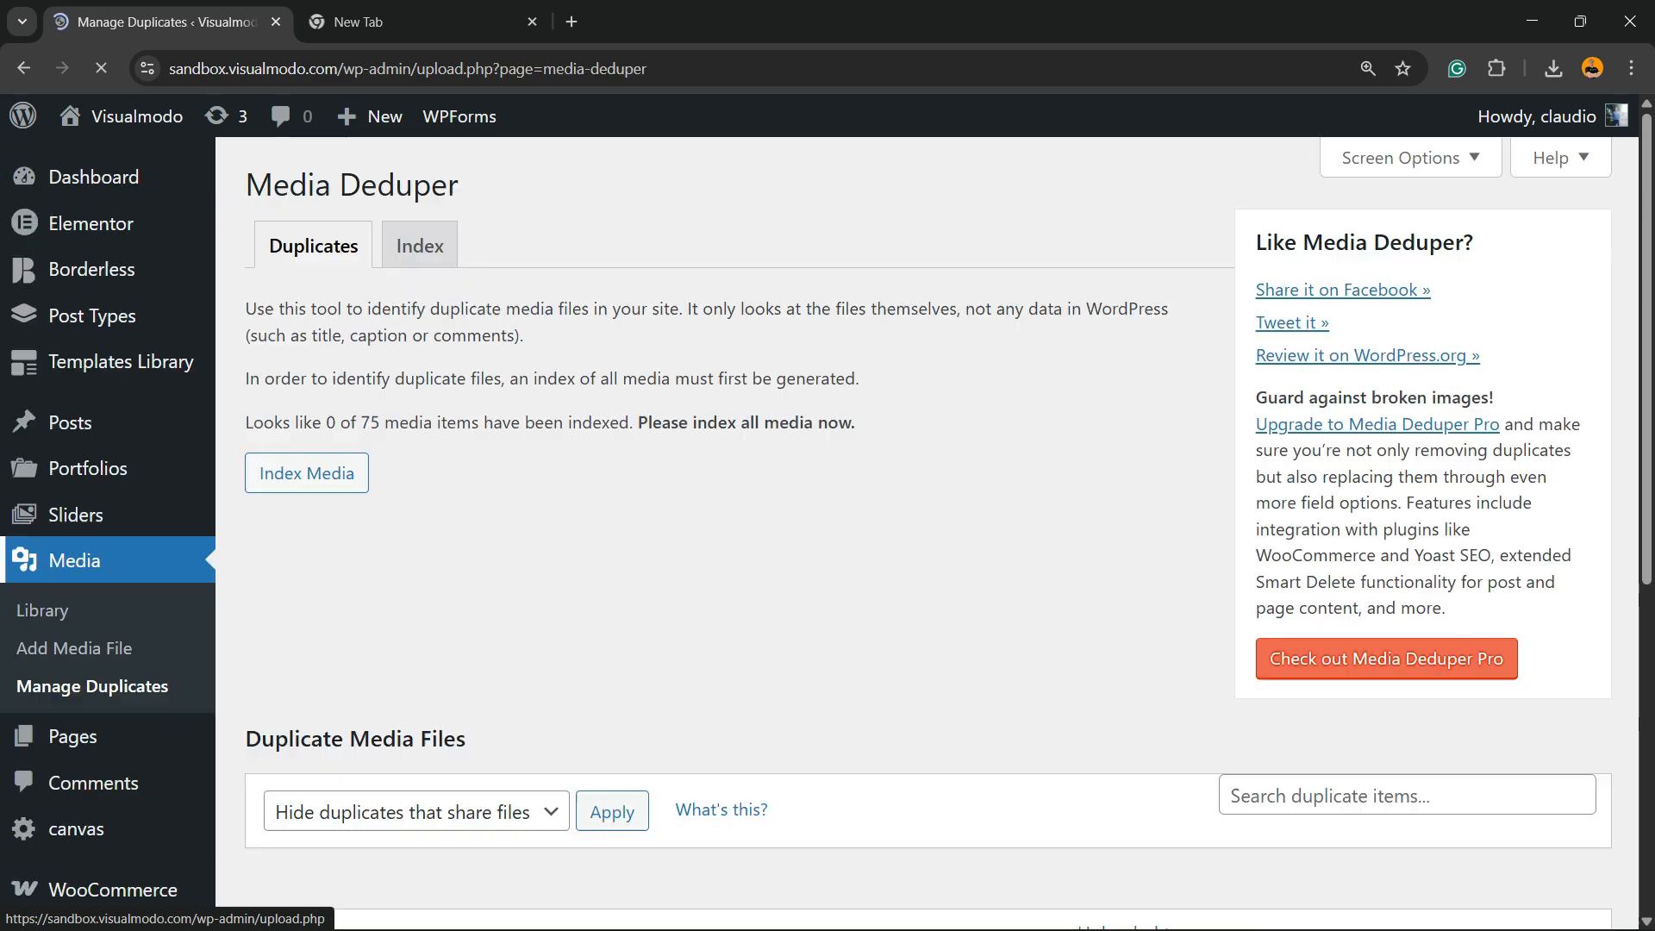
Review the Media Deduper duplicates overview and generate the index of all media items
{"action": "scroll", "coordinate": [91, 542], "scroll_direction": "down", "scroll_amount": 5}
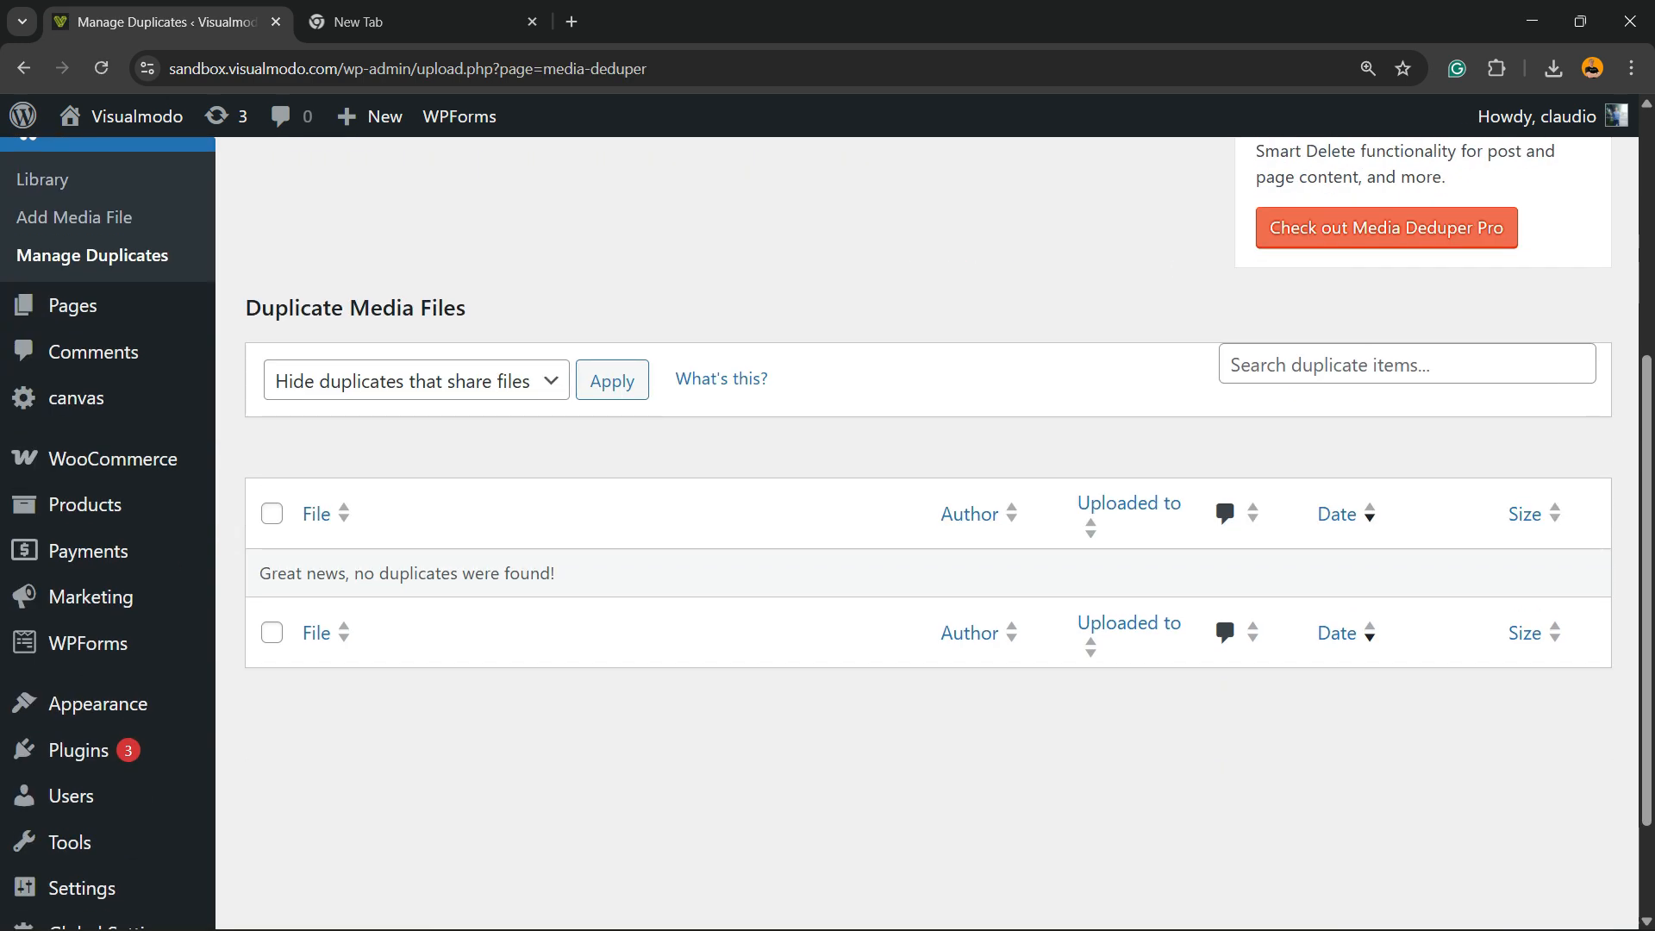
{"action": "scroll", "coordinate": [926, 534], "scroll_direction": "up", "scroll_amount": 5}
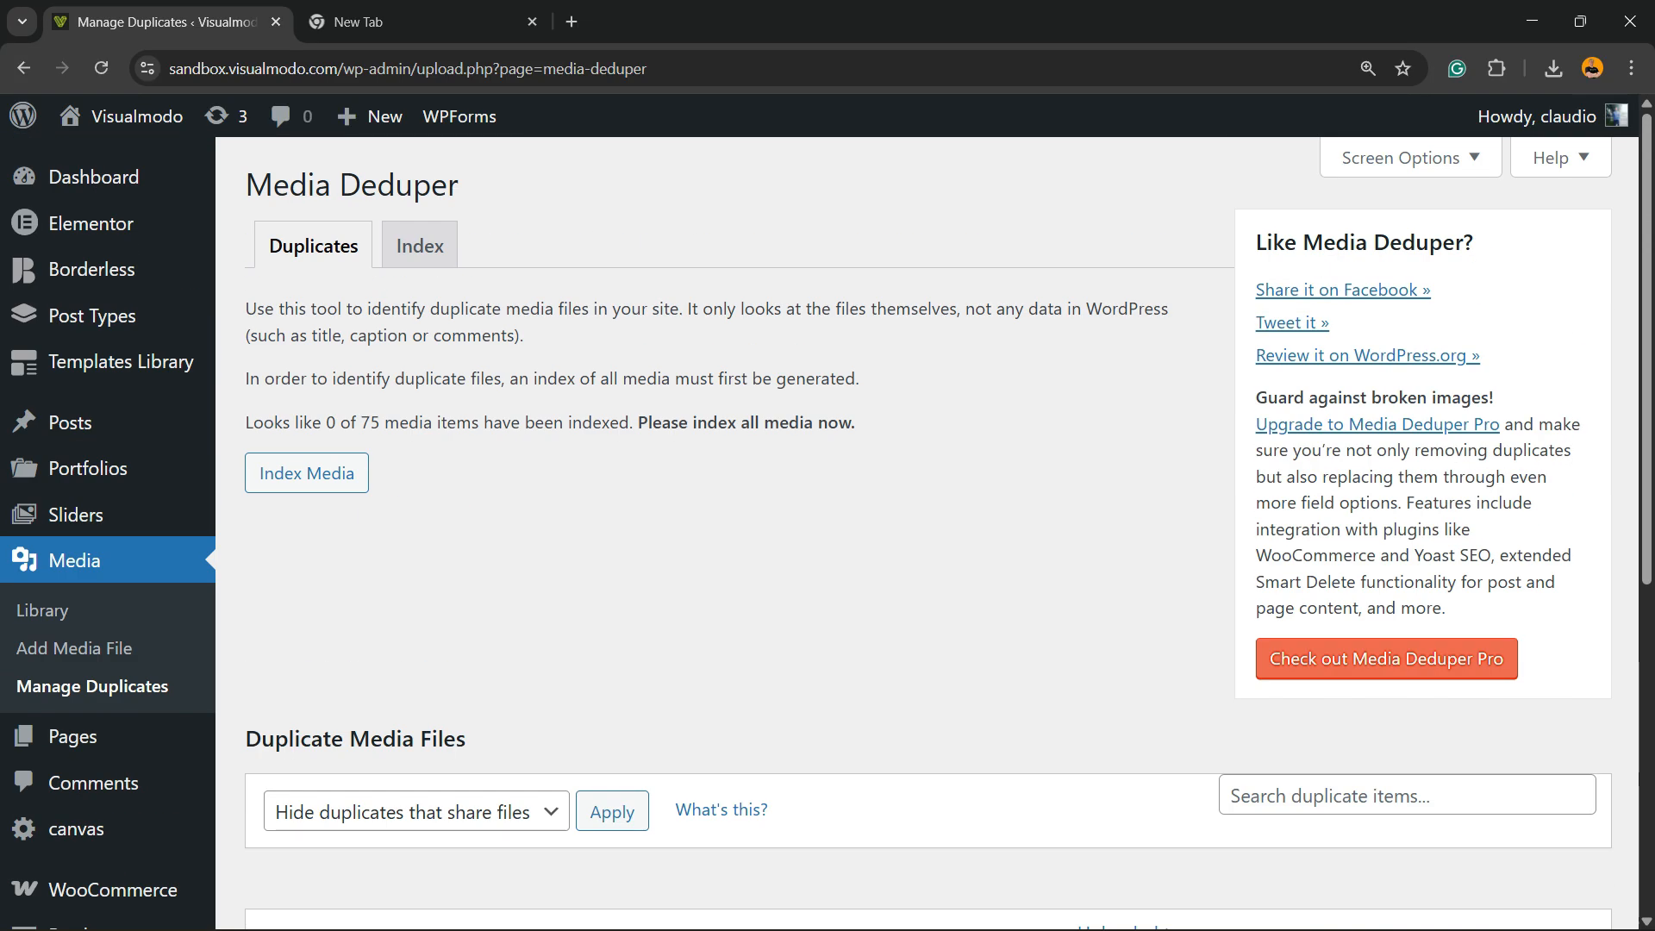
{"action": "key", "text": "ctrl+plus"}
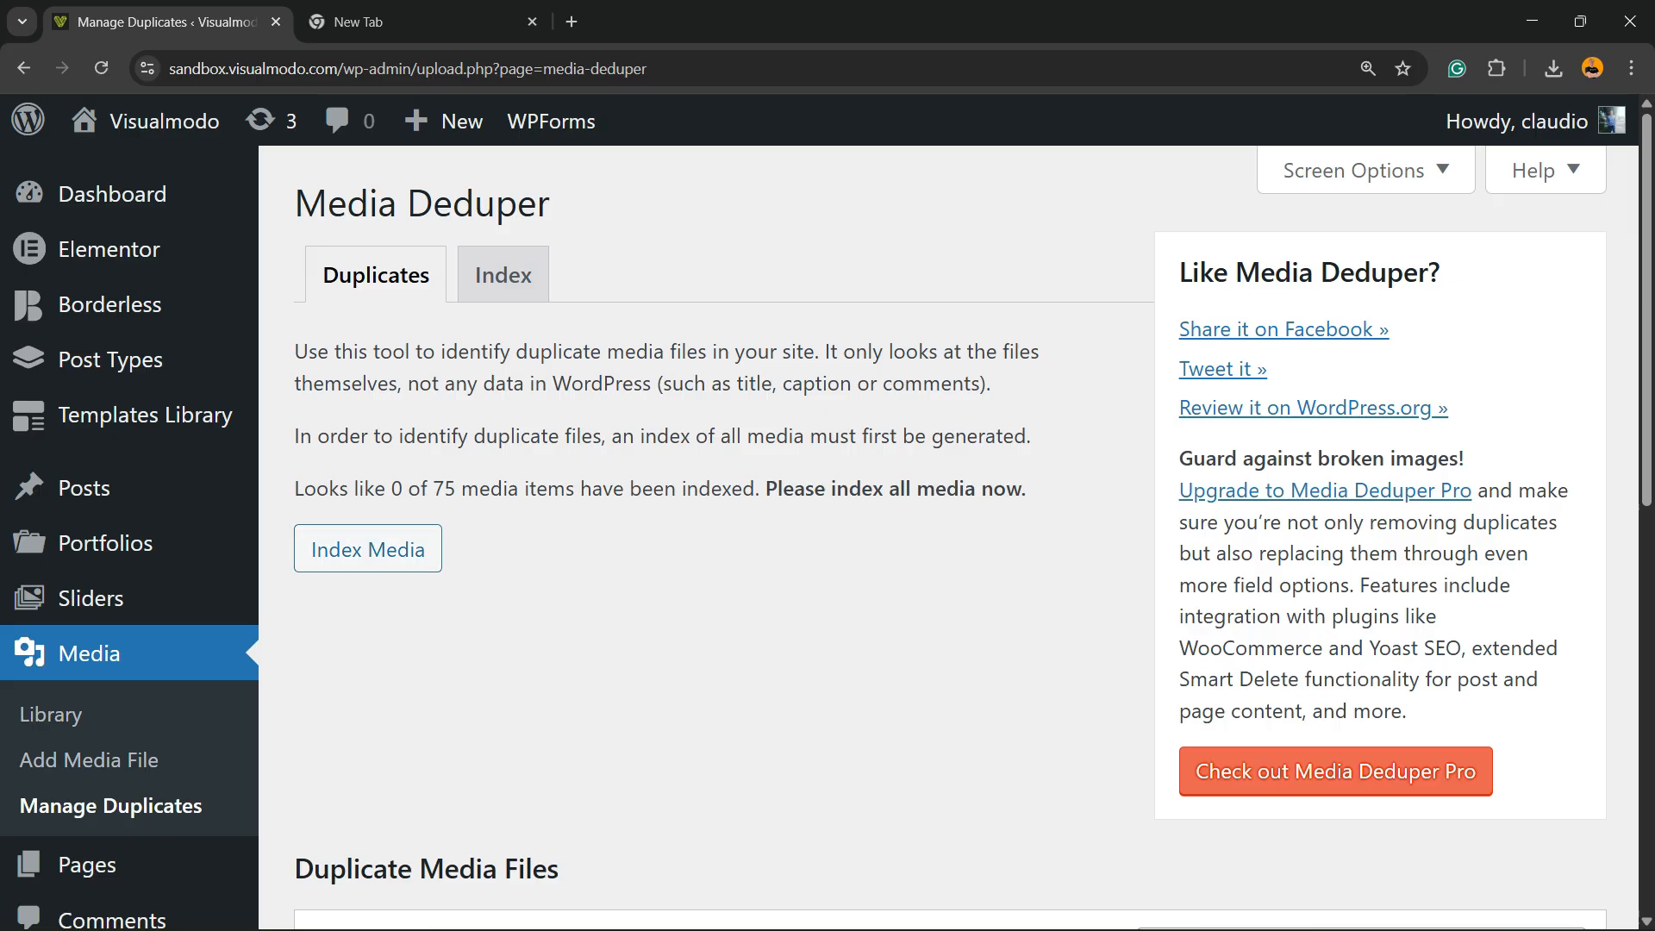
{"action": "triple_click", "coordinate": [603, 384]}
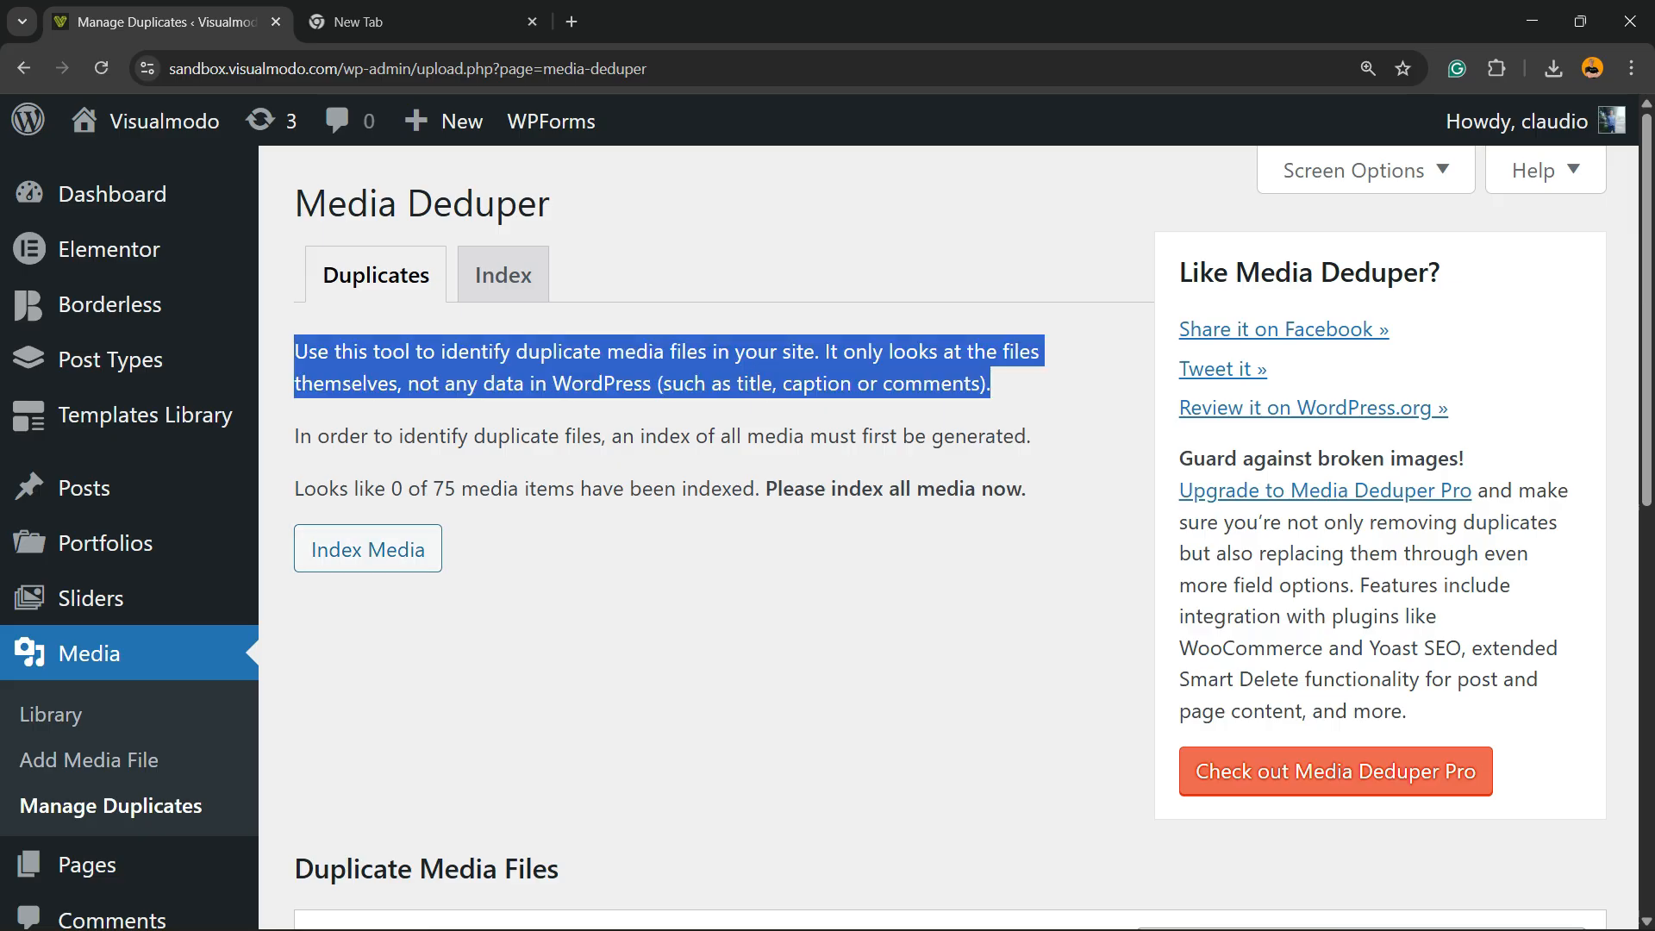
{"action": "left_click", "coordinate": [504, 275]}
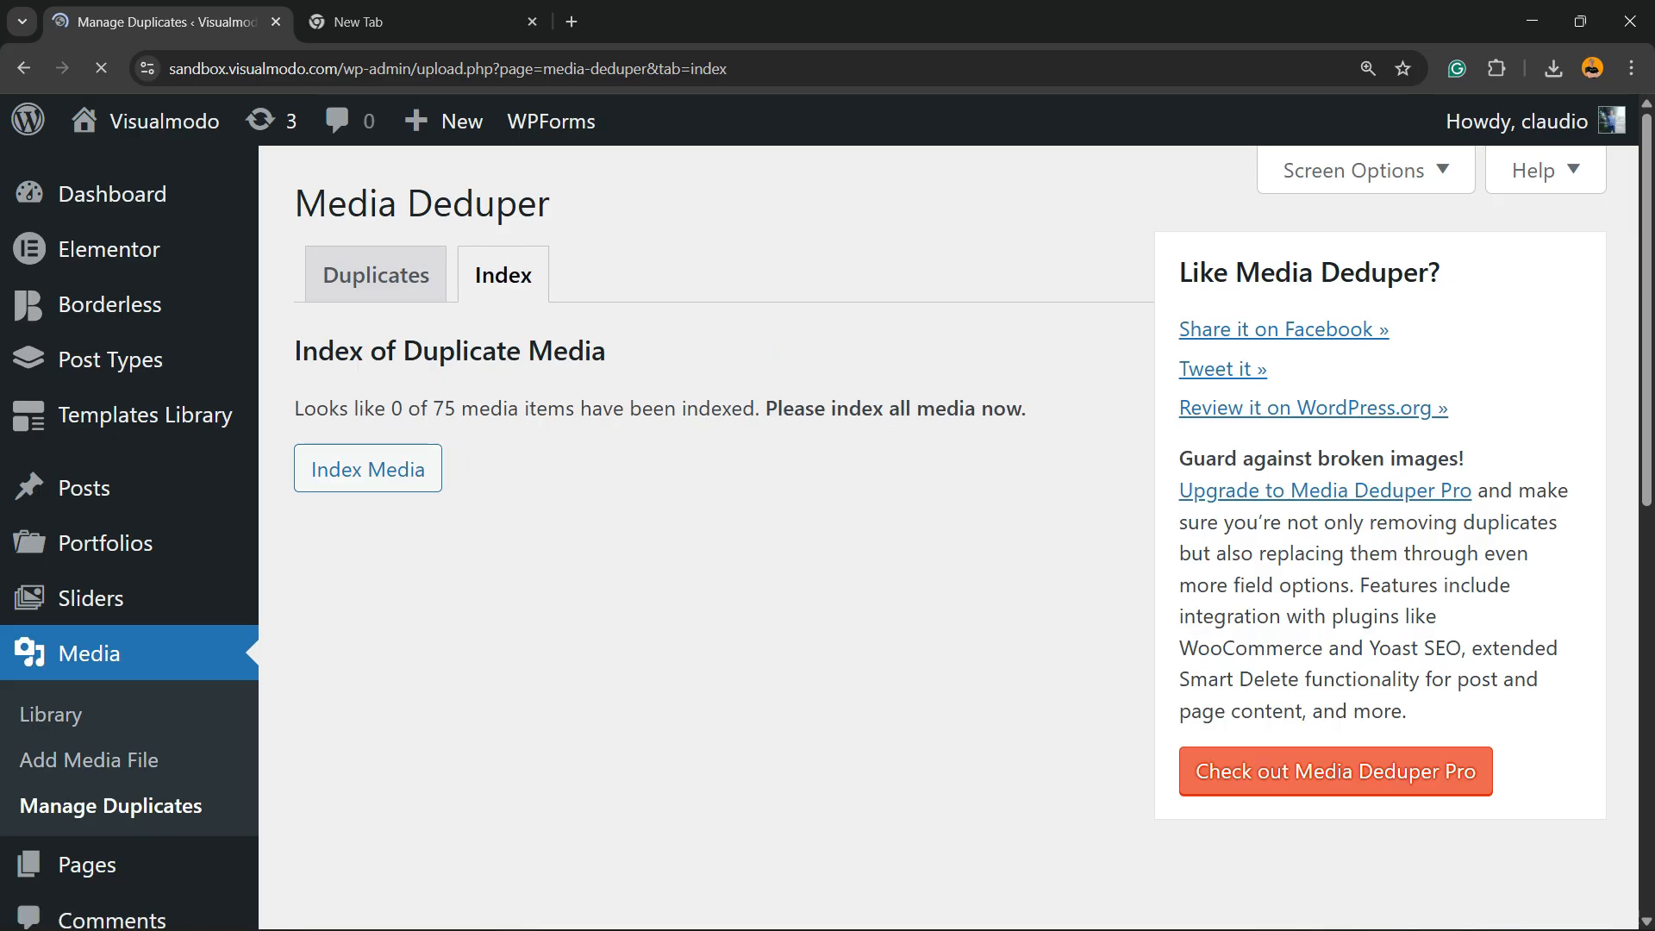
{"action": "left_click", "coordinate": [368, 469]}
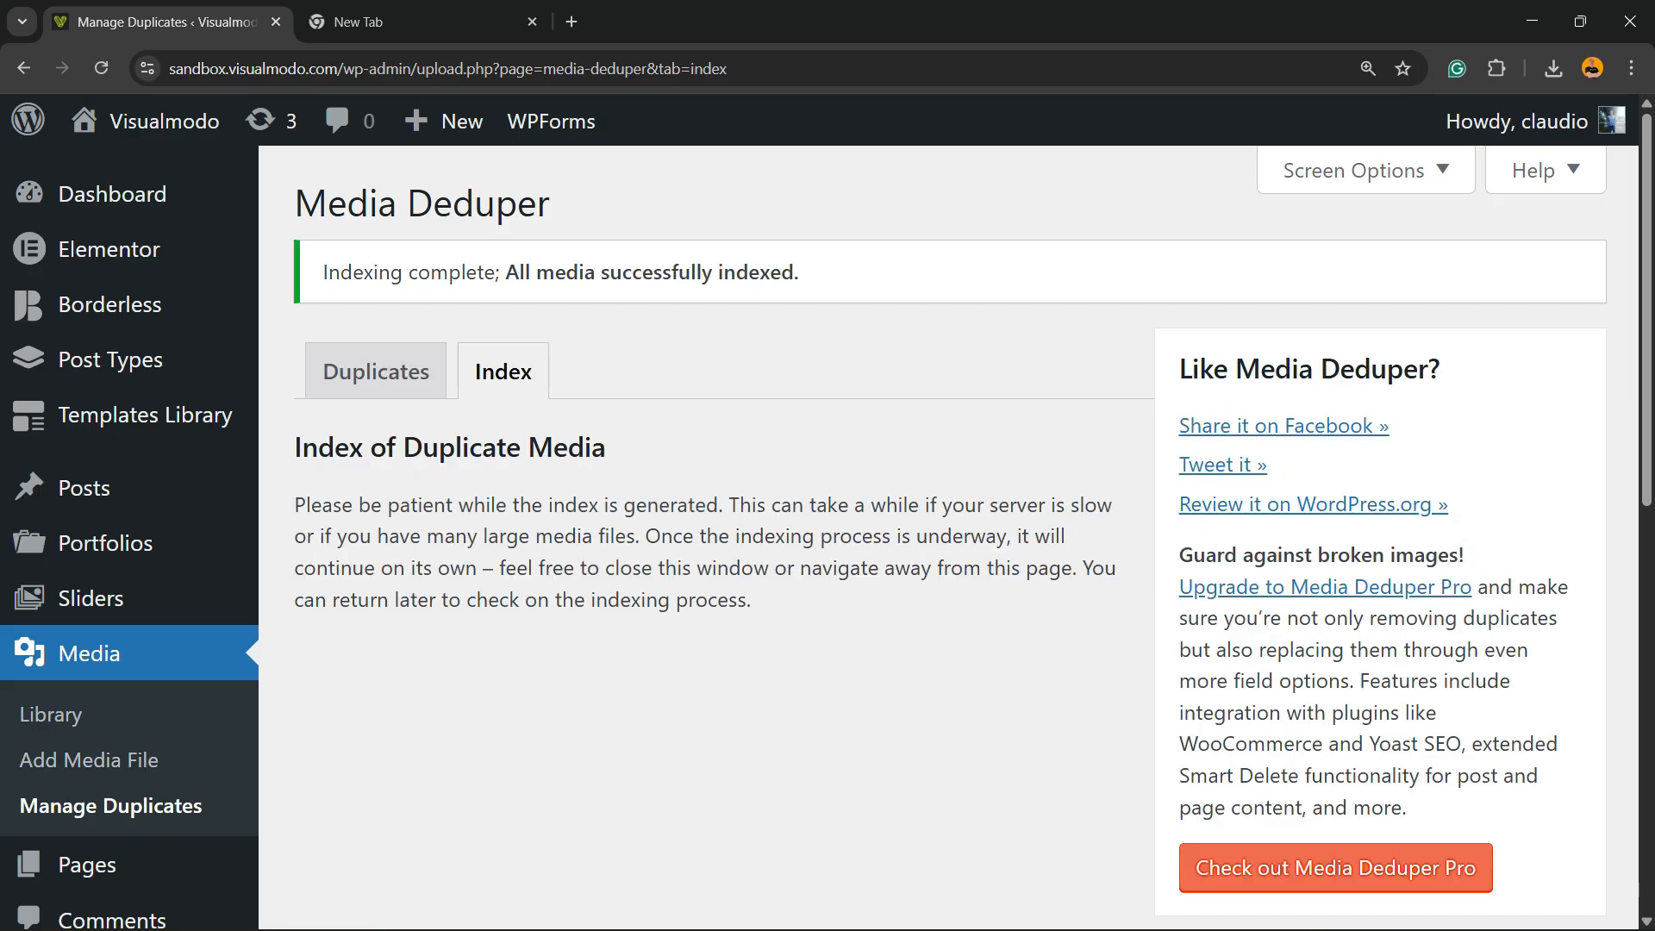
Check the media indexing progress and go on to managing the duplicates
{"action": "scroll", "coordinate": [948, 538], "scroll_direction": "down", "scroll_amount": 7}
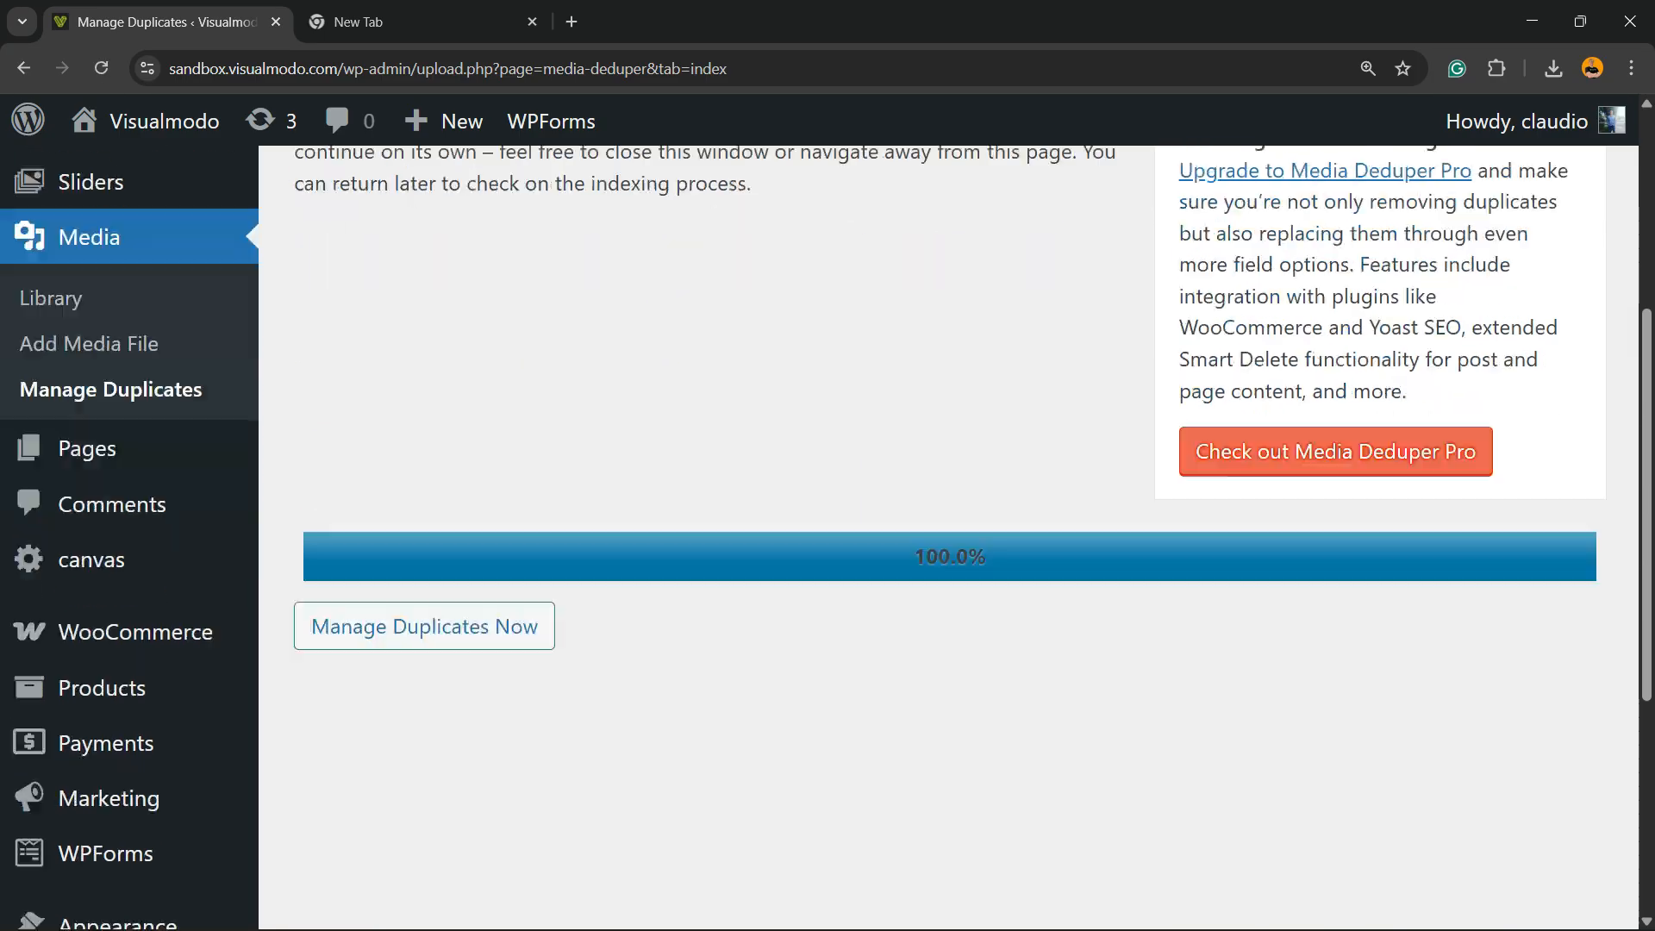
{"action": "scroll", "coordinate": [948, 537], "scroll_direction": "up", "scroll_amount": 2}
{"action": "scroll", "coordinate": [948, 538], "scroll_direction": "up", "scroll_amount": 1}
{"action": "scroll", "coordinate": [948, 538], "scroll_direction": "down", "scroll_amount": 1}
{"action": "left_click", "coordinate": [424, 611]}
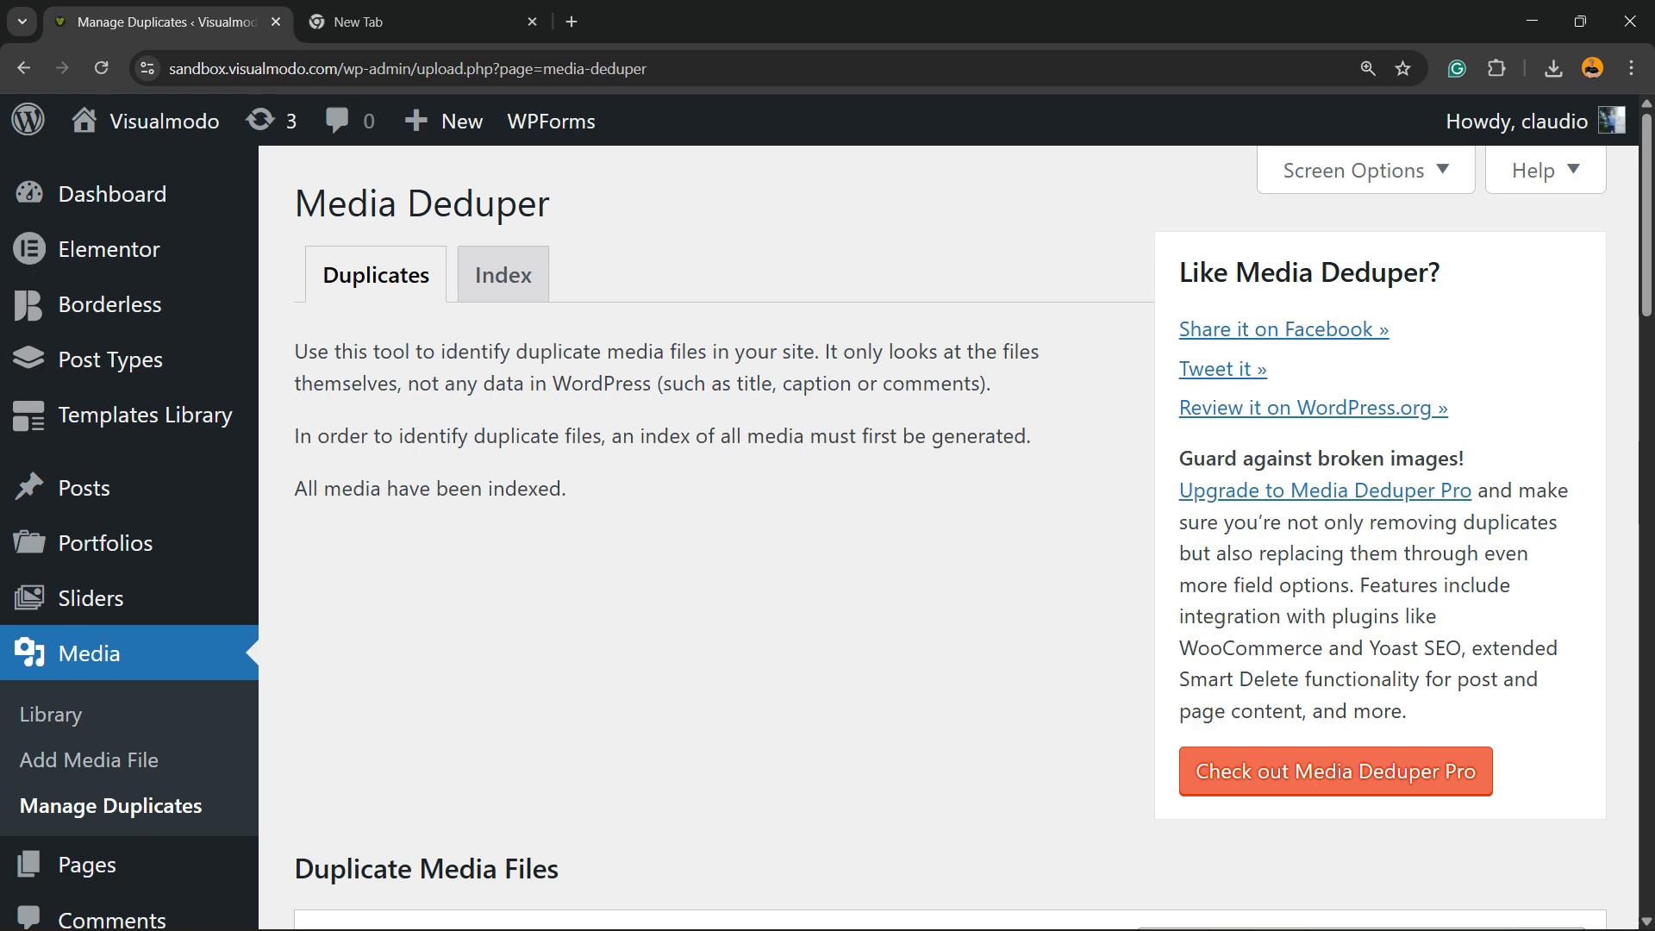
Look through the duplicate media files and permanently delete the Deactivate Windows Telemetry duplicate whose file name ends in -2.png
{"action": "scroll", "coordinate": [473, 603], "scroll_direction": "down", "scroll_amount": 5}
{"action": "scroll", "coordinate": [948, 538], "scroll_direction": "down", "scroll_amount": 15}
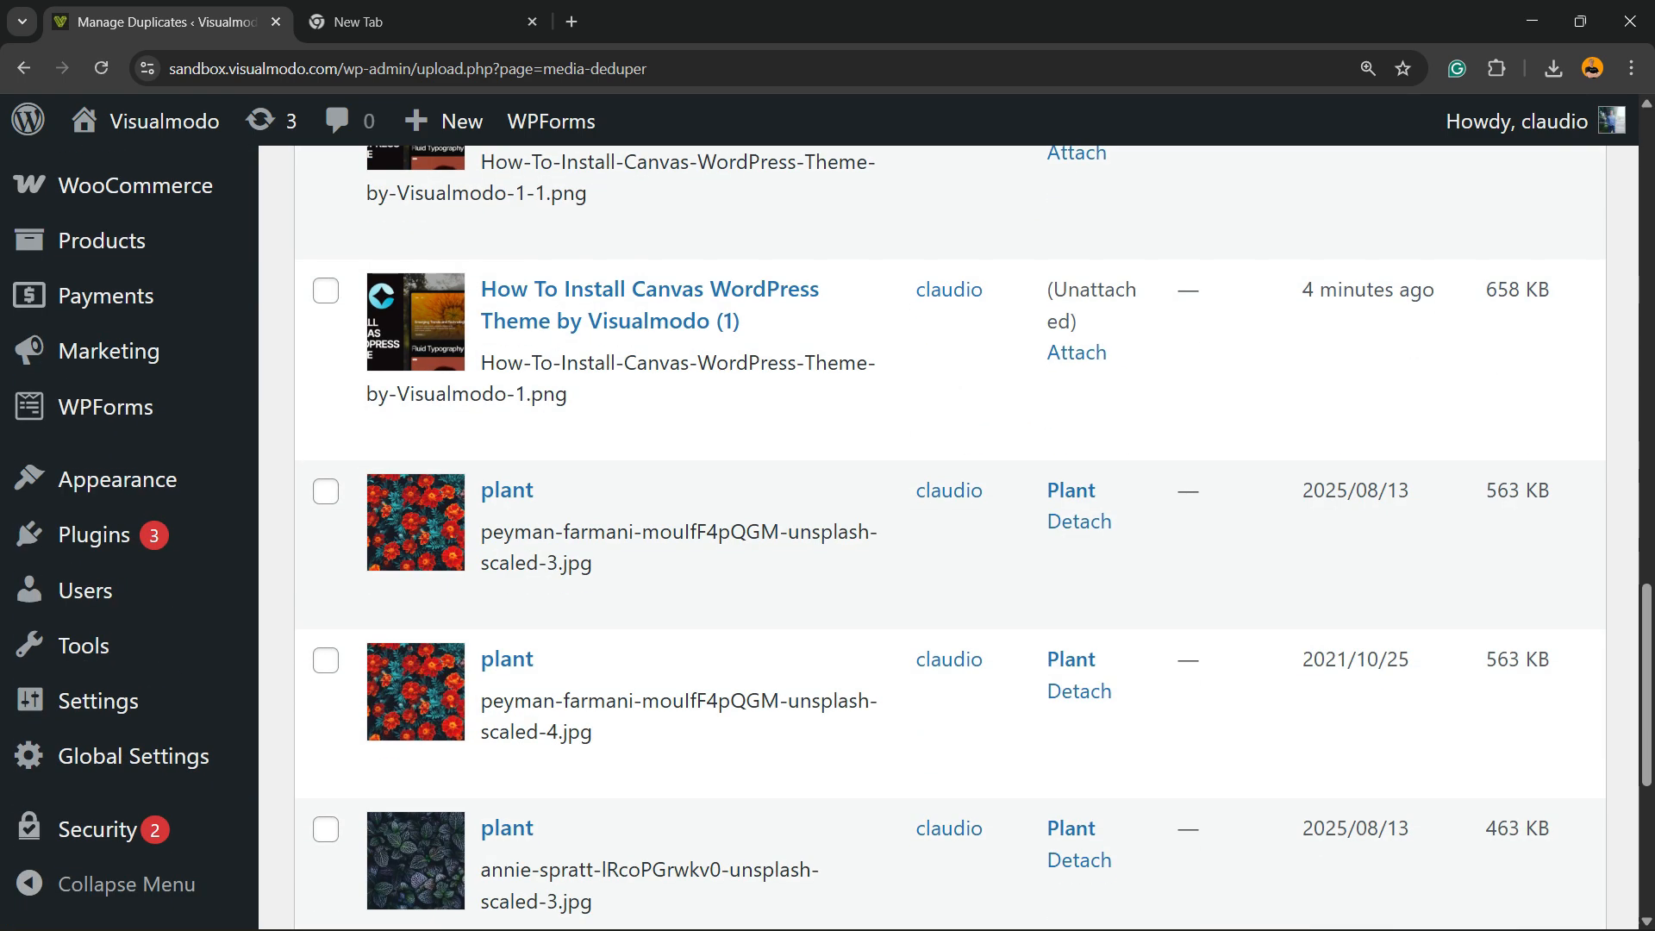
{"action": "scroll", "coordinate": [948, 586], "scroll_direction": "down", "scroll_amount": 4}
{"action": "scroll", "coordinate": [948, 586], "scroll_direction": "up", "scroll_amount": 3}
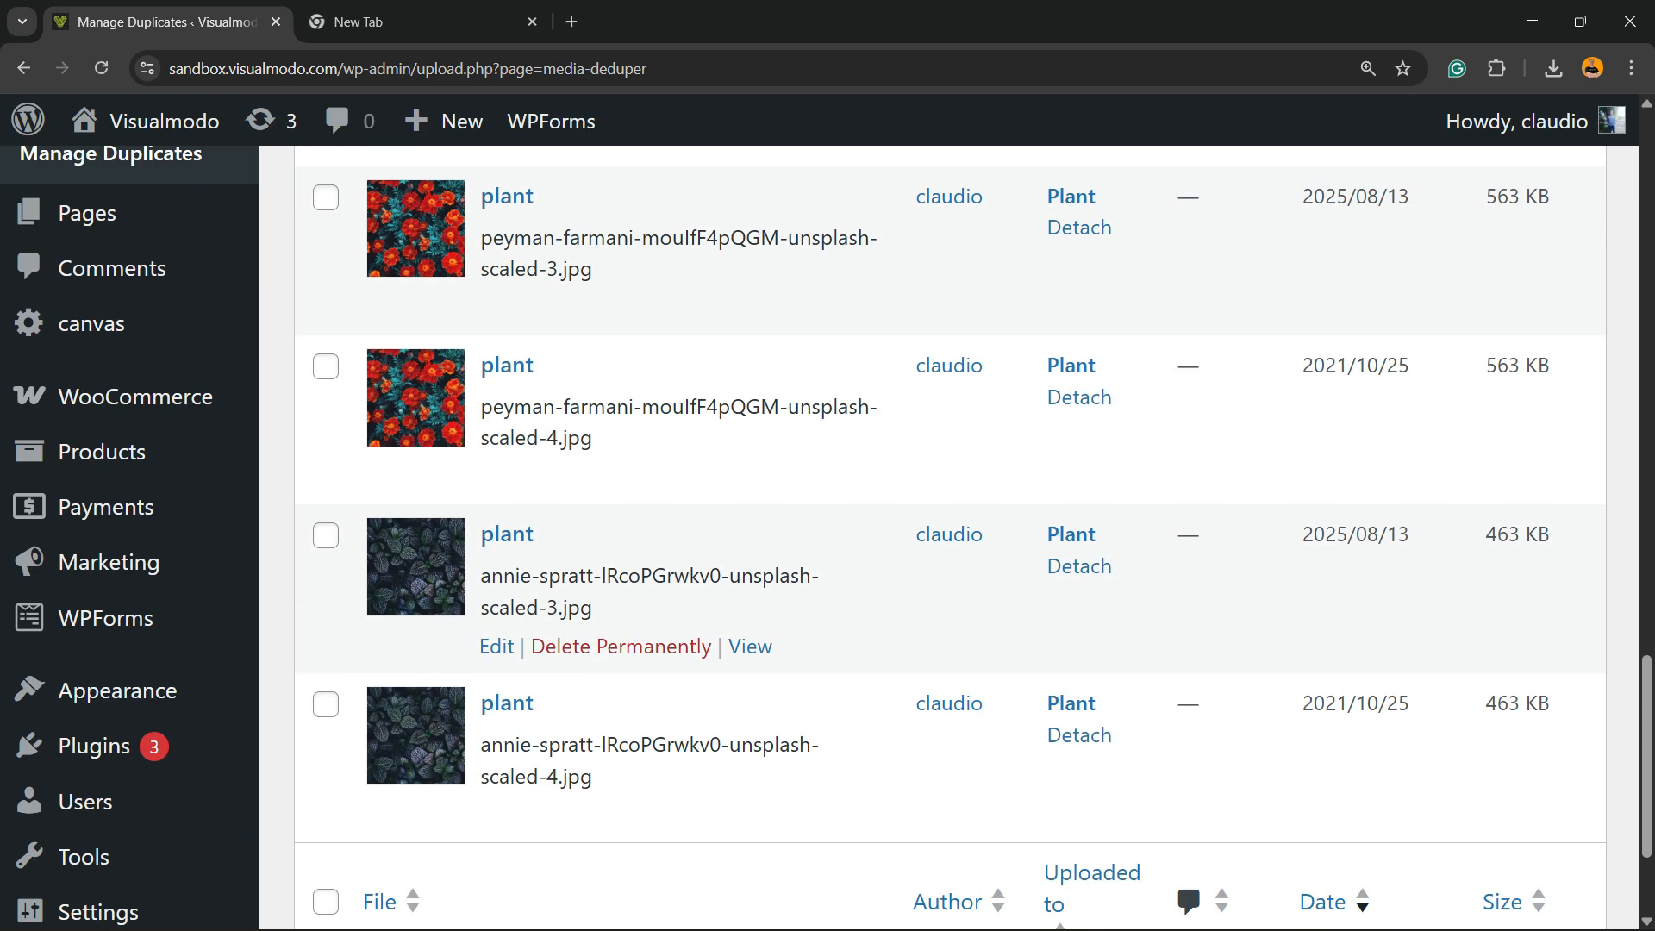
{"action": "scroll", "coordinate": [620, 621], "scroll_direction": "up", "scroll_amount": 12}
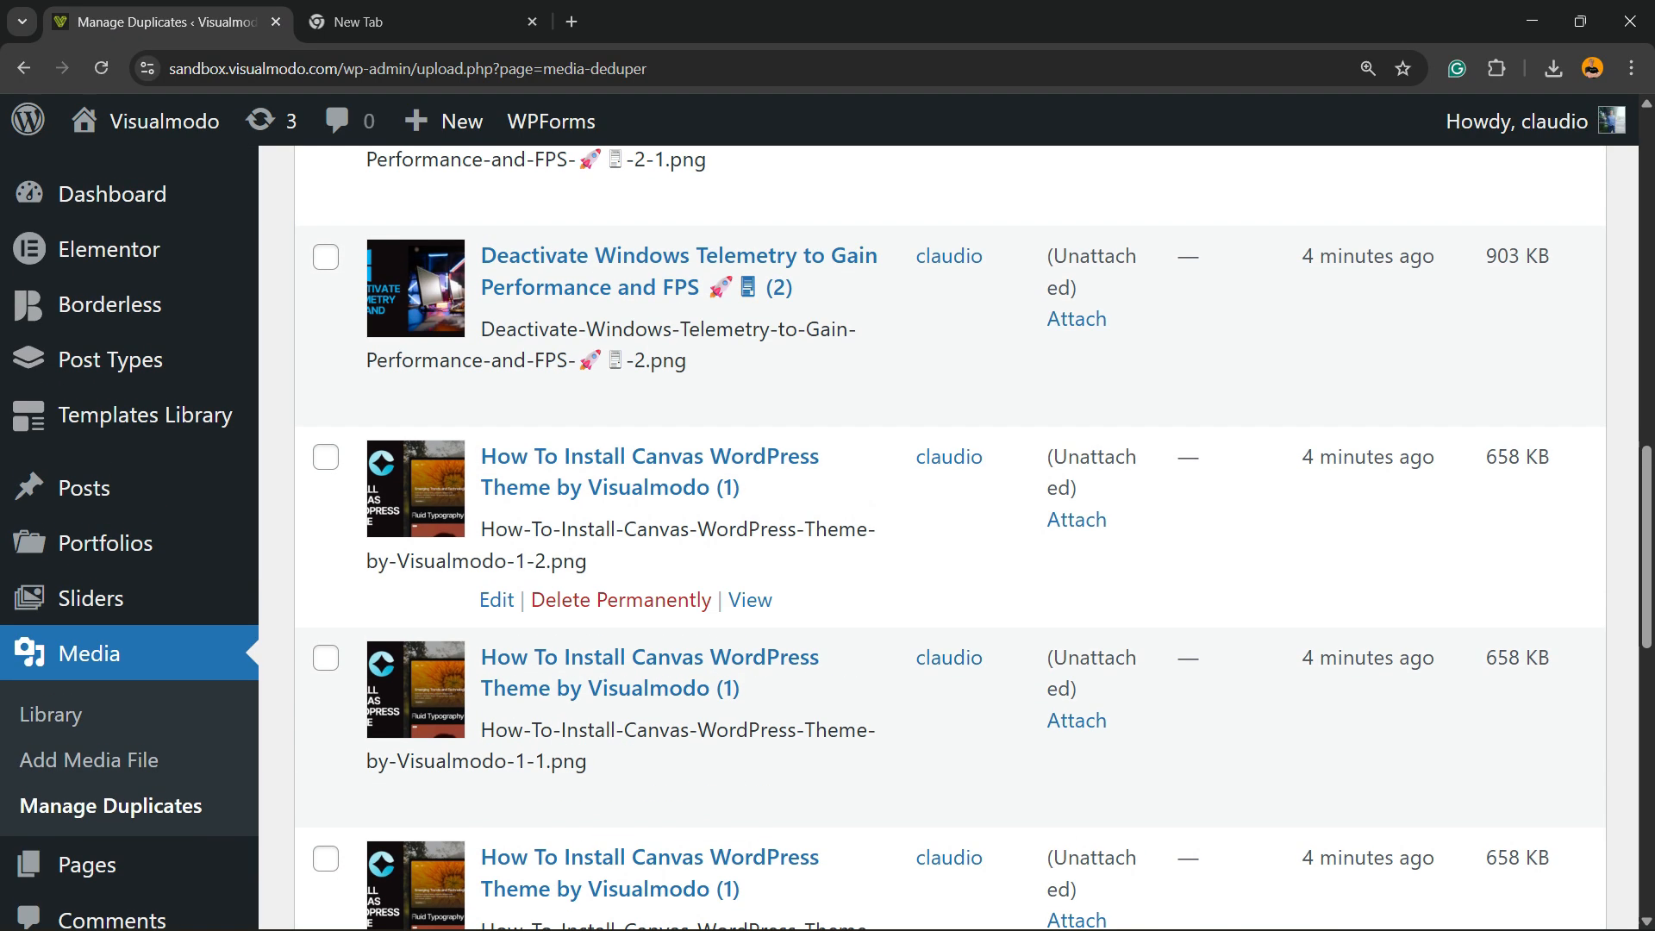
{"action": "left_click", "coordinate": [620, 614]}
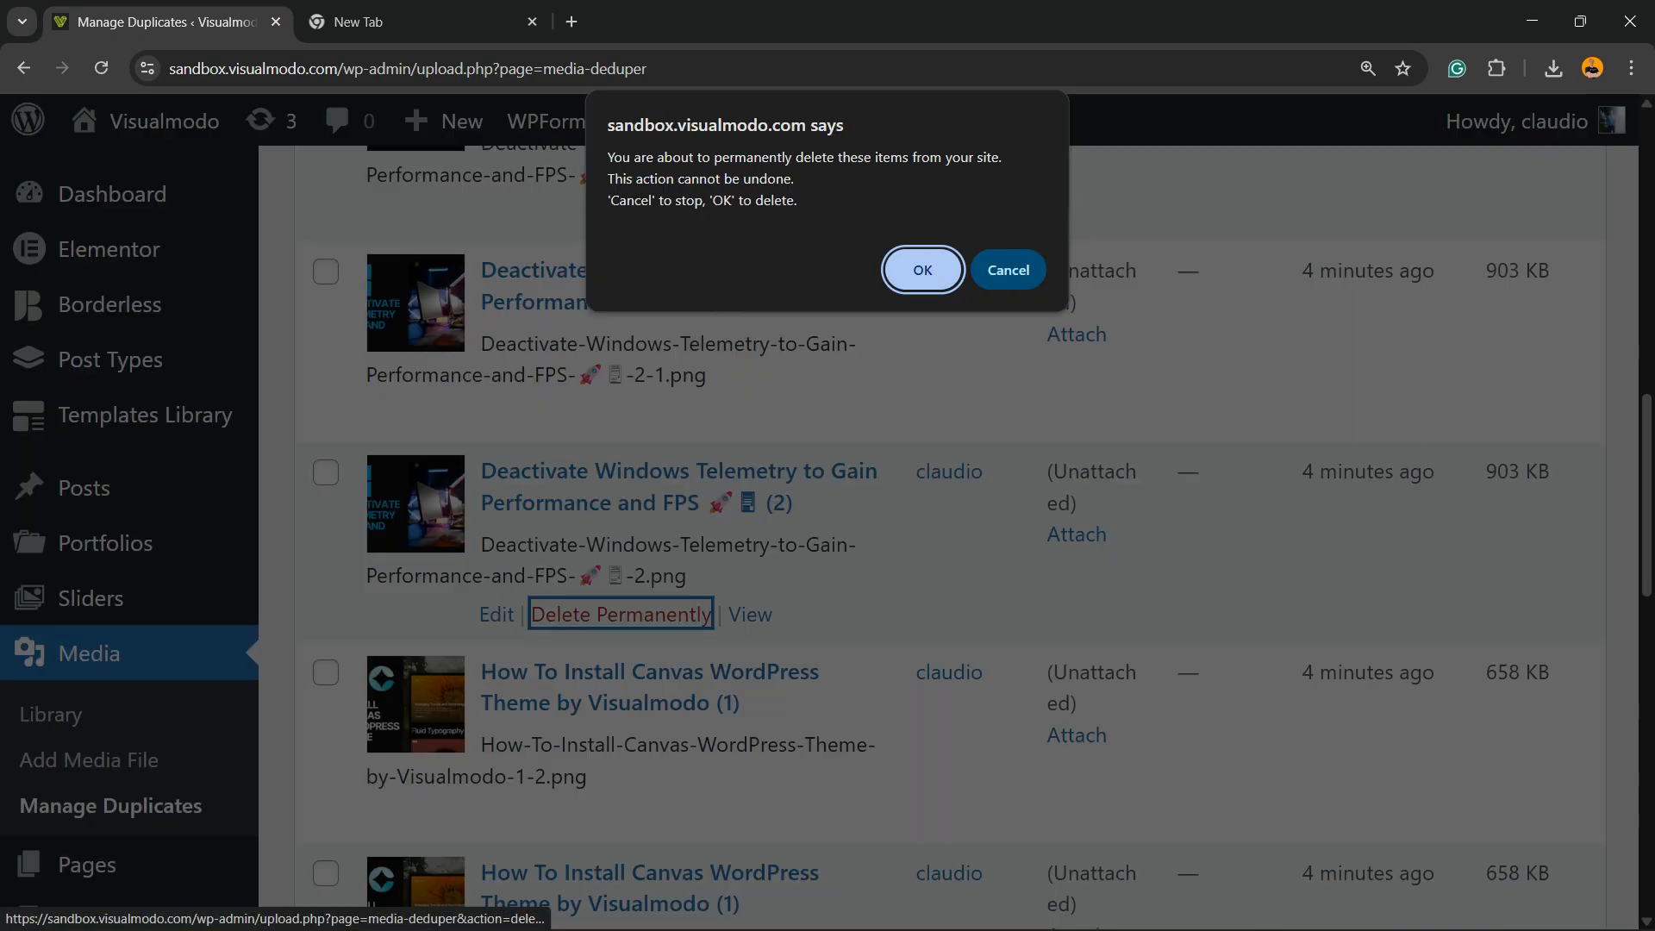
{"action": "key", "text": "Return"}
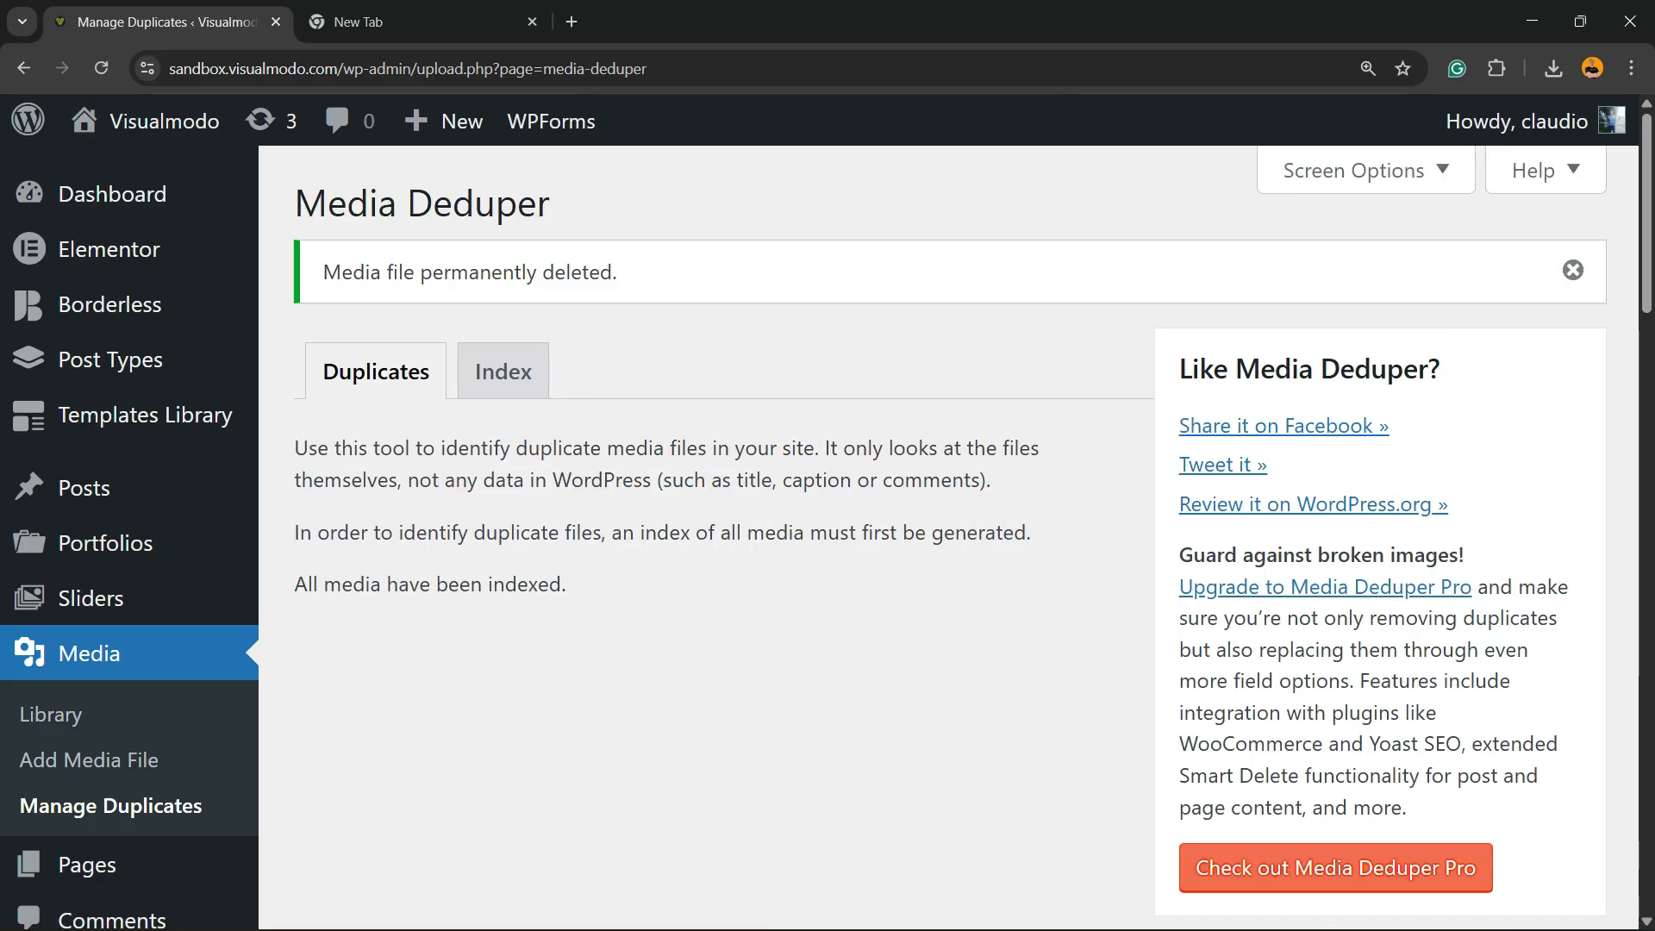
Permanently delete the Deactivate Windows Telemetry duplicate whose file name ends in -2-2.png
{"action": "scroll", "coordinate": [948, 534], "scroll_direction": "down", "scroll_amount": 9}
{"action": "scroll", "coordinate": [603, 564], "scroll_direction": "down", "scroll_amount": 5}
{"action": "scroll", "coordinate": [604, 564], "scroll_direction": "up", "scroll_amount": 2}
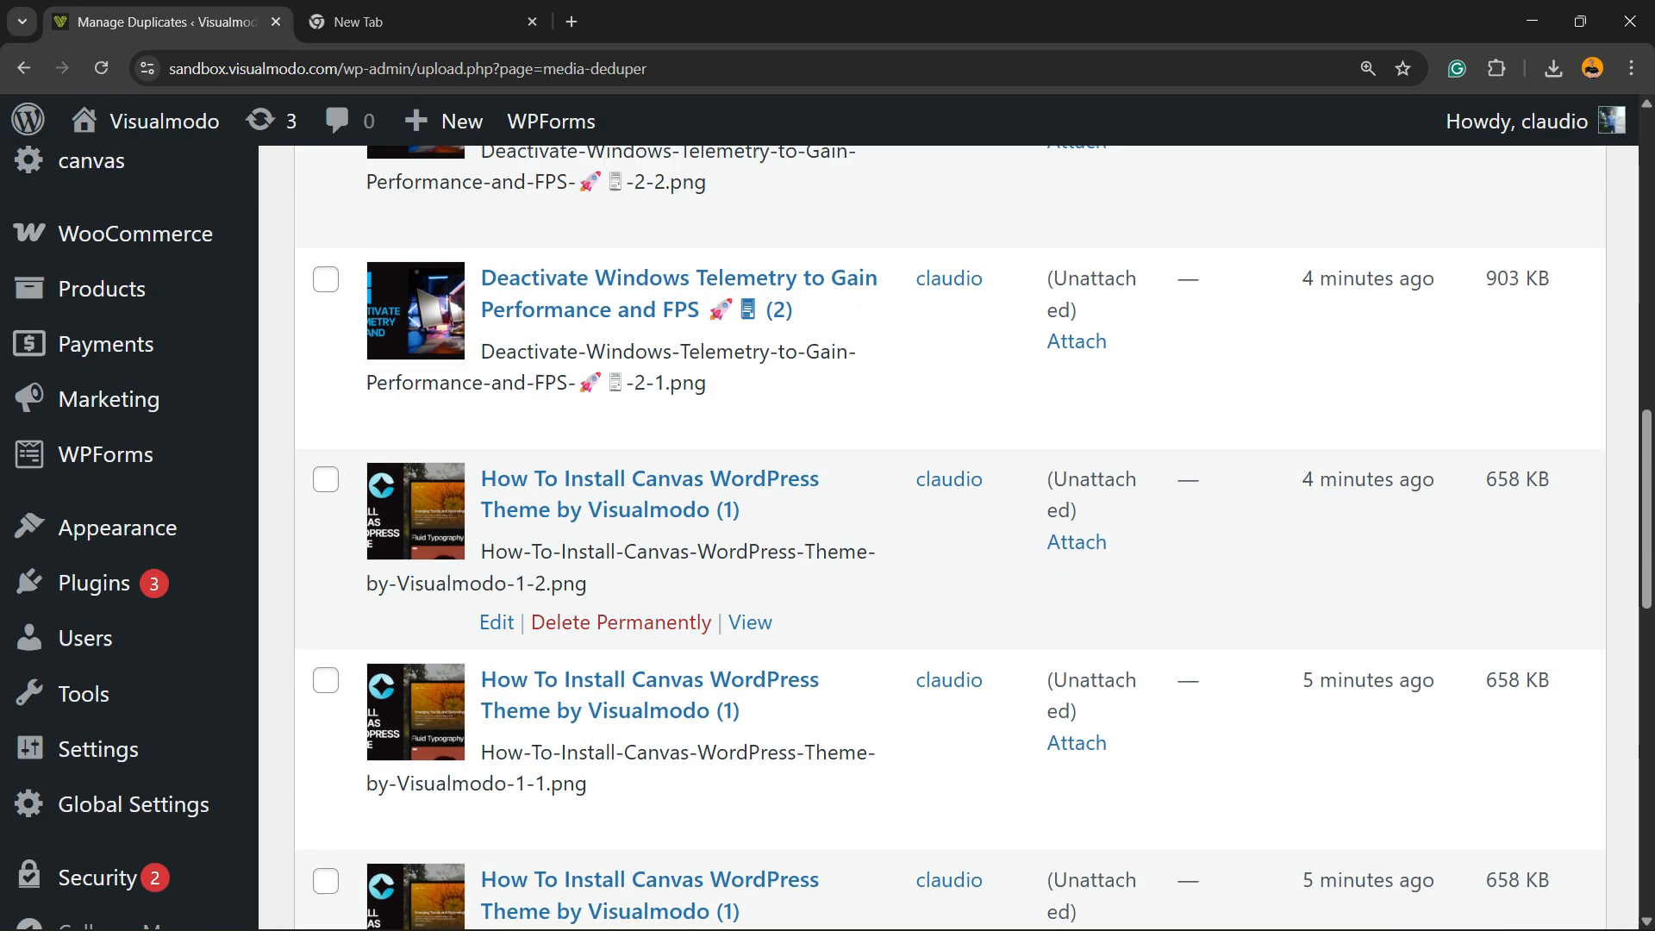
{"action": "left_click", "coordinate": [621, 389]}
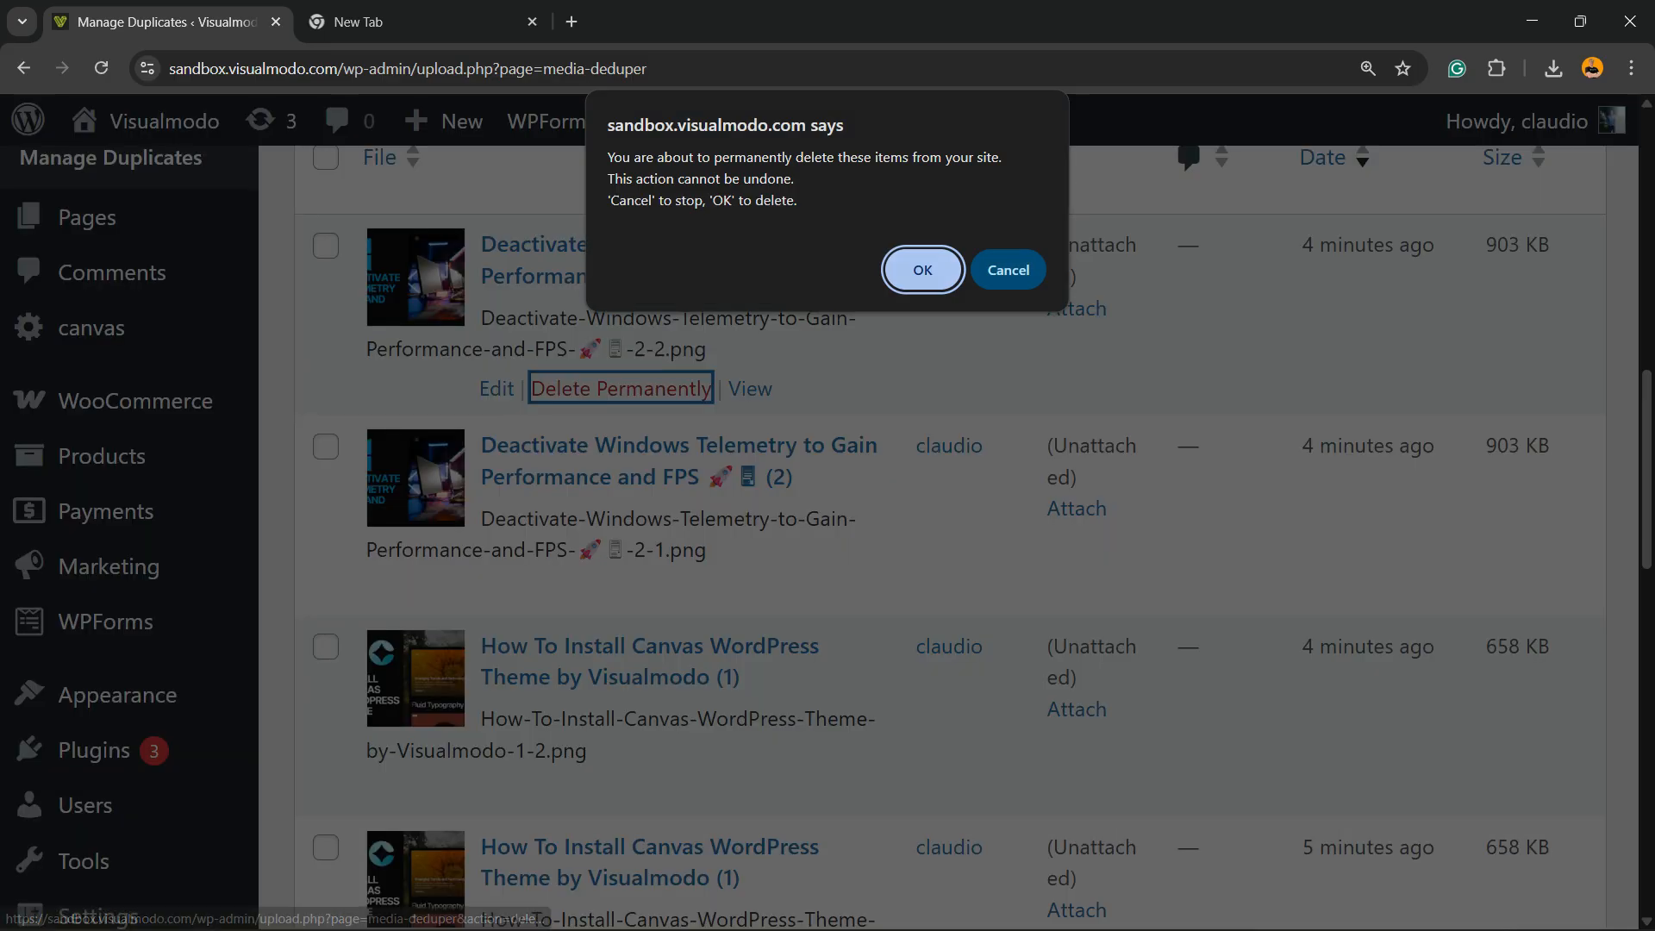
{"action": "key", "text": "Return"}
Examine the first page of duplicate media files, comparing the repeated Canvas theme images and plant photos
{"action": "scroll", "coordinate": [621, 604], "scroll_direction": "down", "scroll_amount": 2}
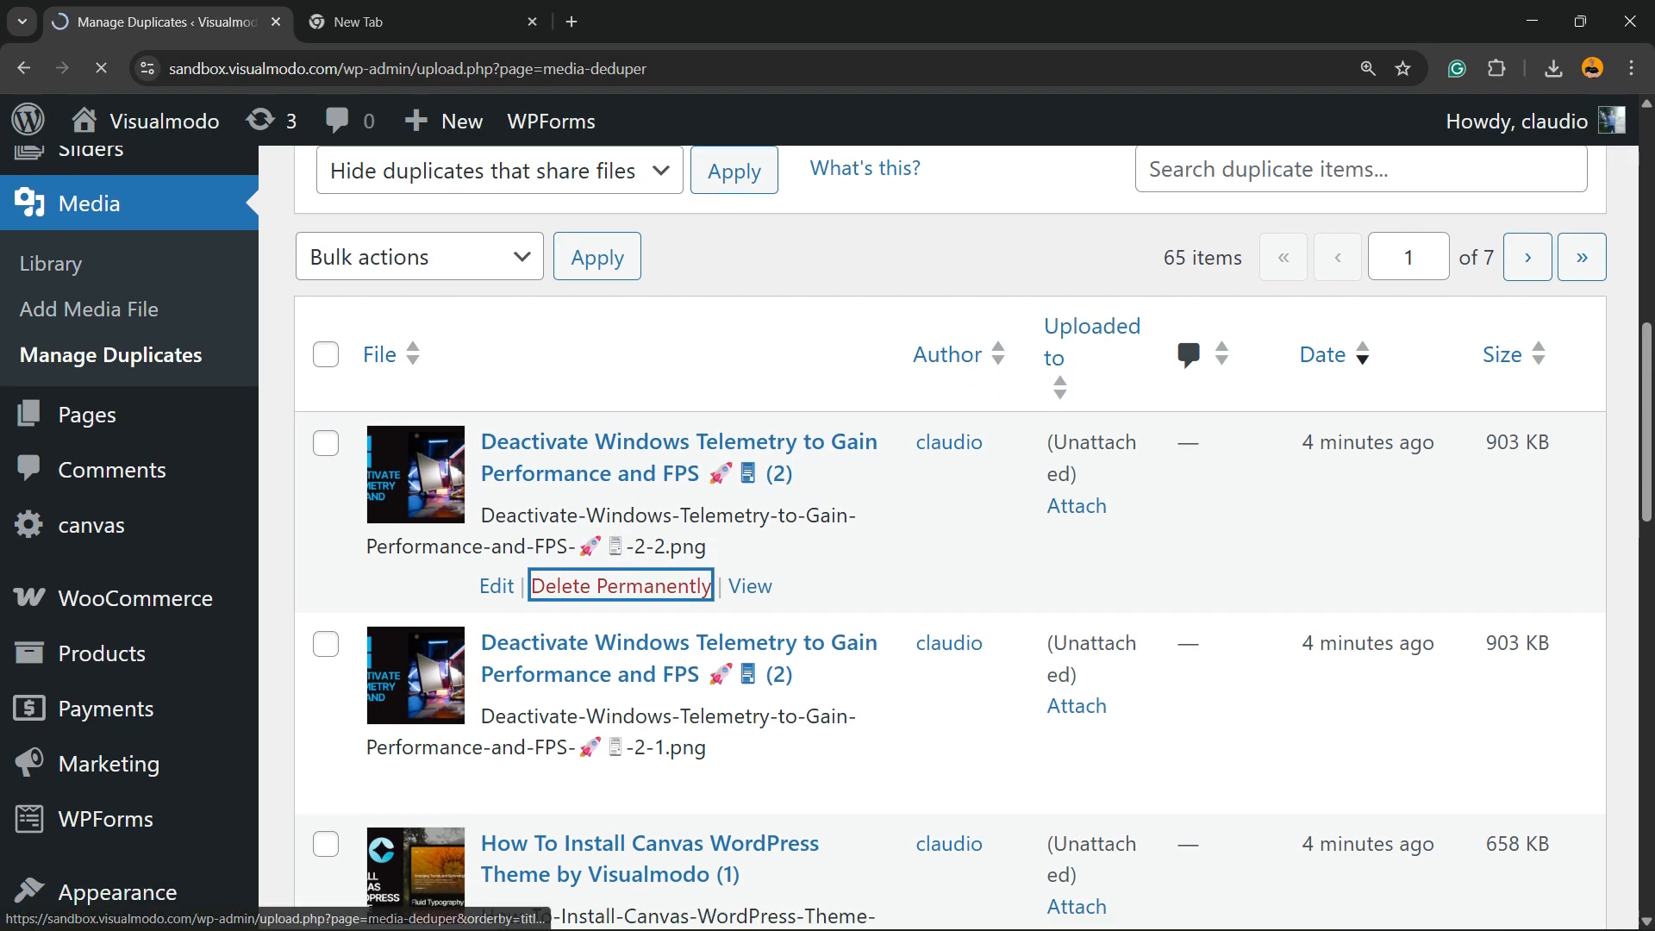
{"action": "scroll", "coordinate": [948, 534], "scroll_direction": "down", "scroll_amount": 6}
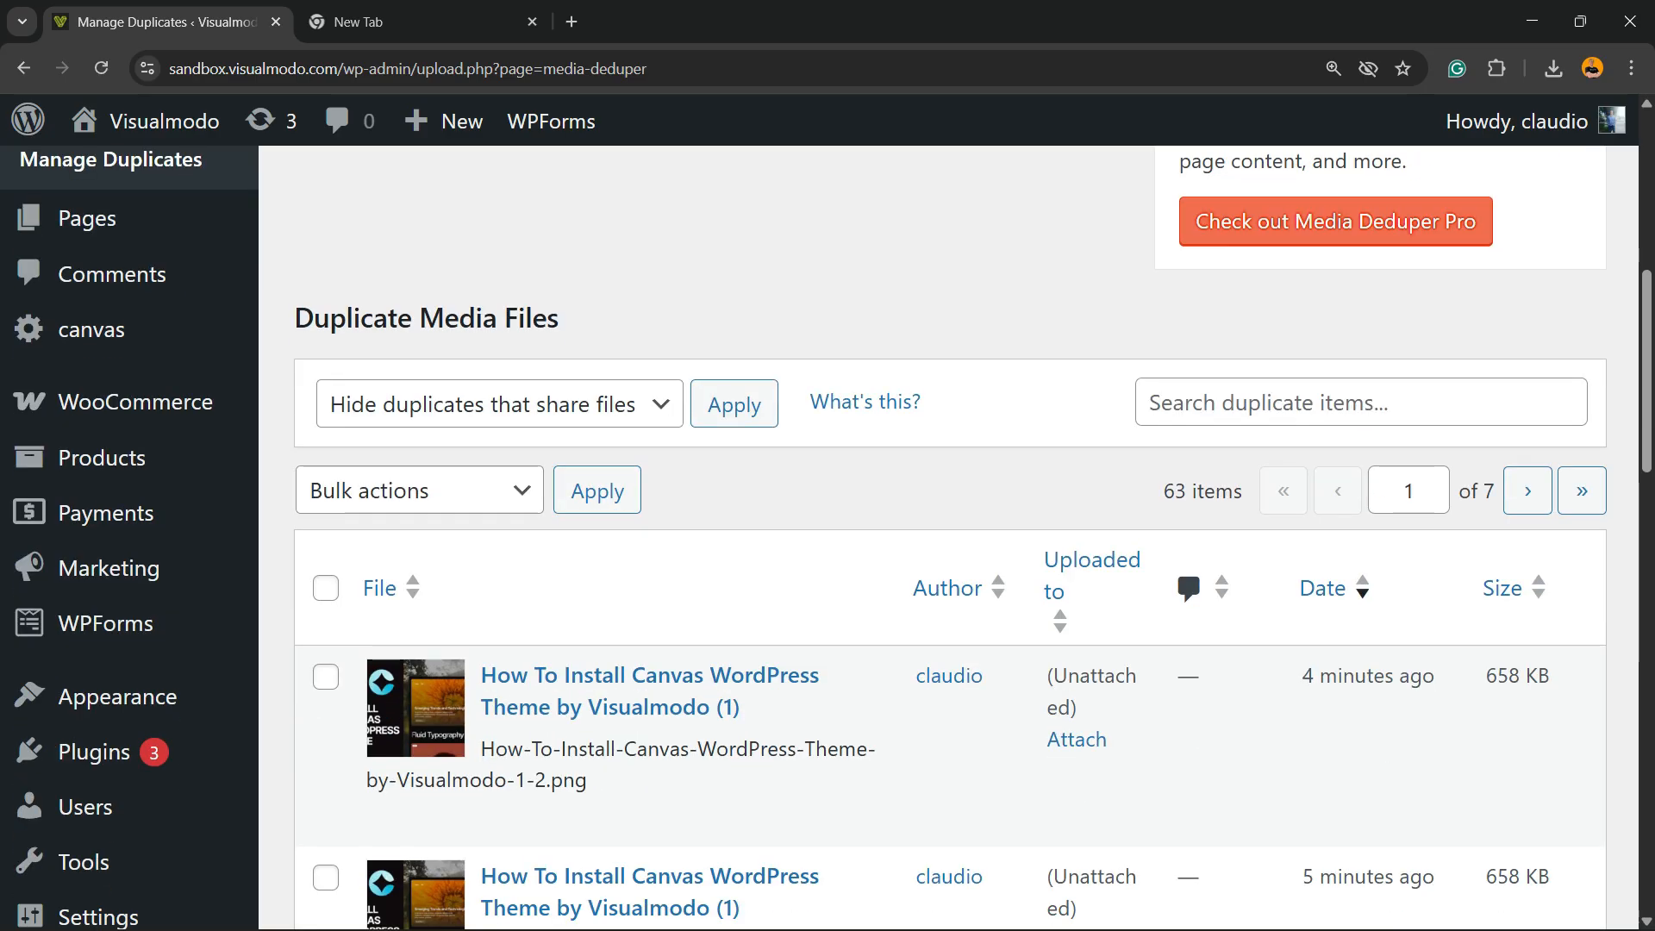
{"action": "scroll", "coordinate": [948, 534], "scroll_direction": "down", "scroll_amount": 2}
{"action": "scroll", "coordinate": [620, 603], "scroll_direction": "down", "scroll_amount": 5}
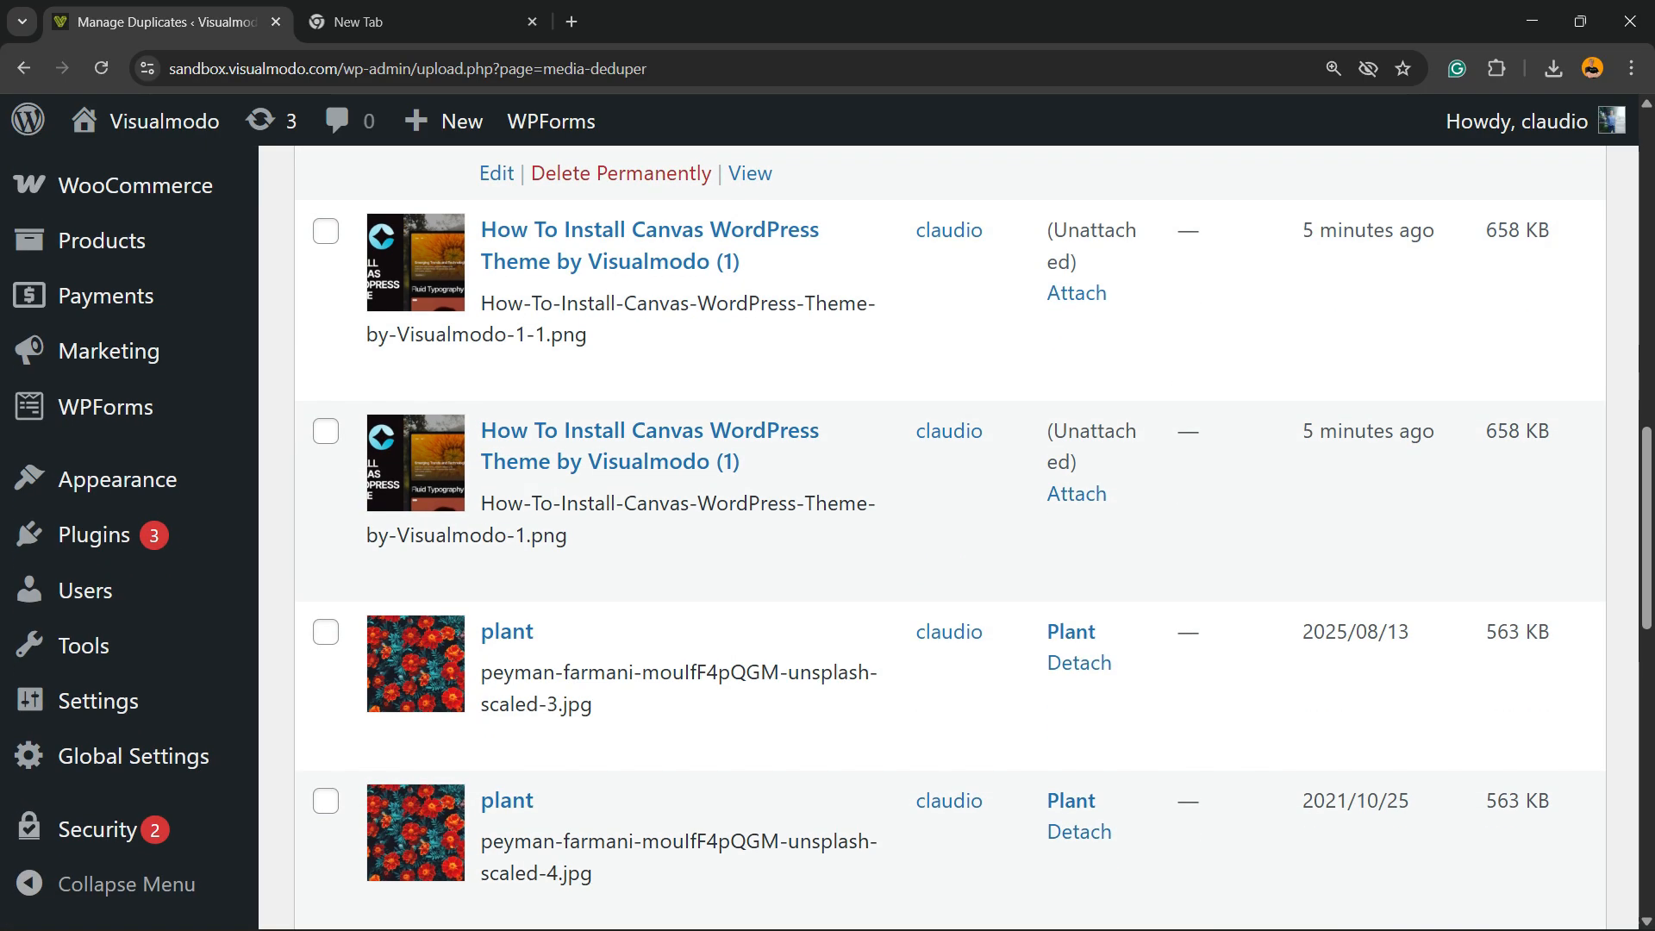
{"action": "scroll", "coordinate": [621, 534], "scroll_direction": "up", "scroll_amount": 5}
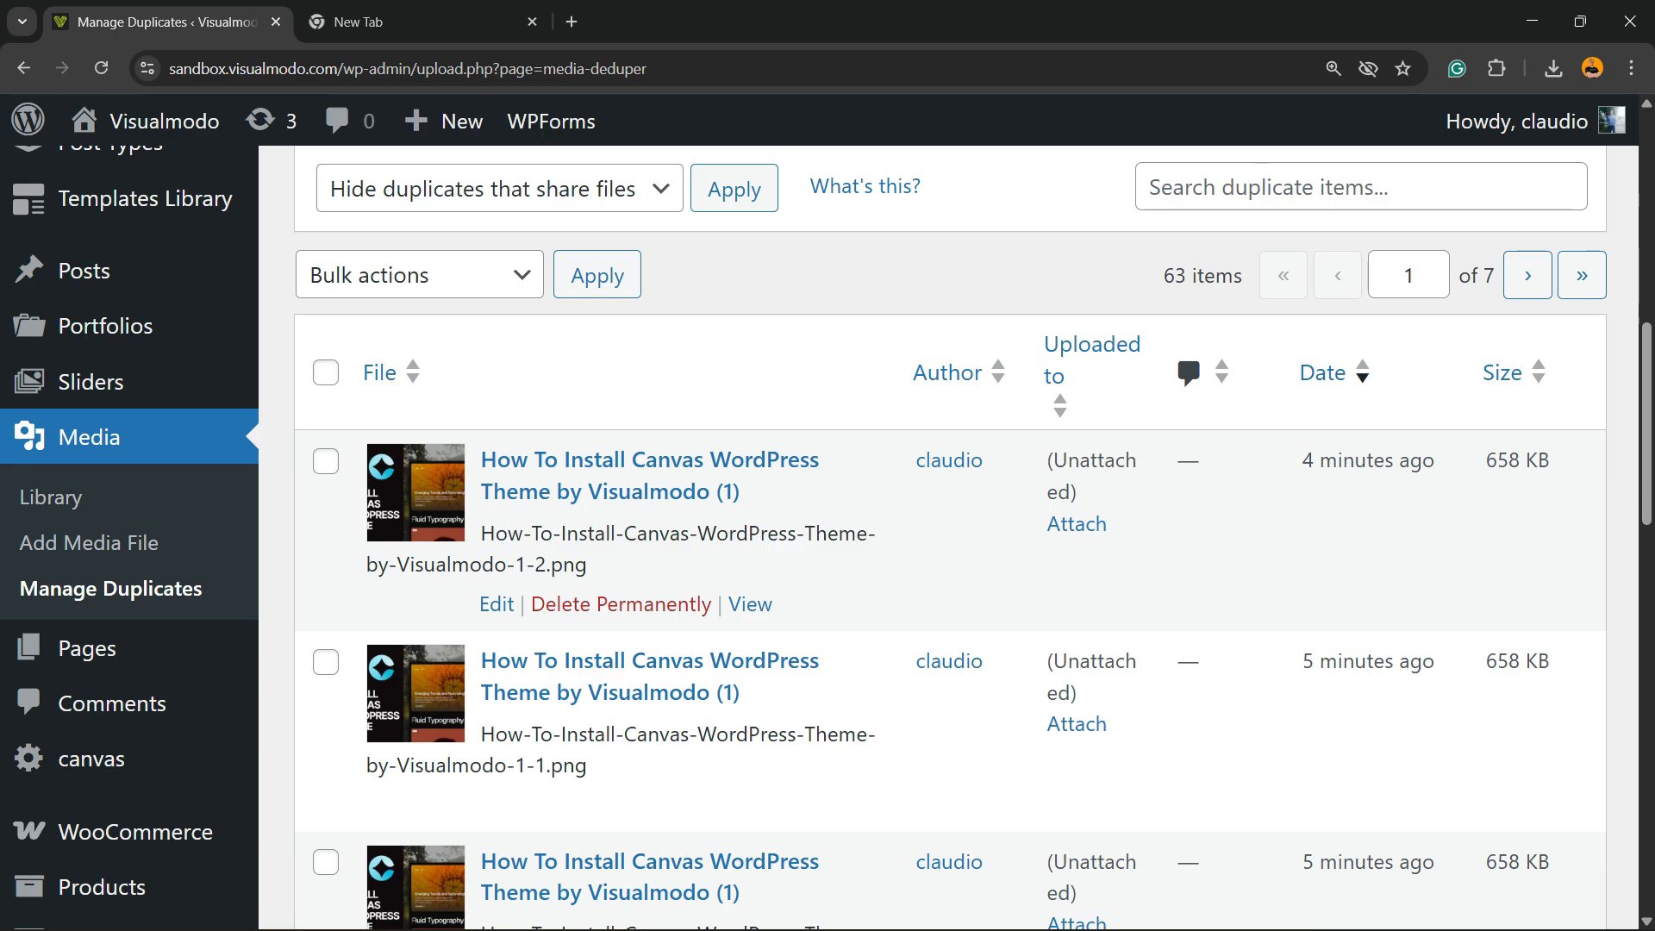
{"action": "scroll", "coordinate": [948, 534], "scroll_direction": "down", "scroll_amount": 2}
{"action": "scroll", "coordinate": [948, 534], "scroll_direction": "up", "scroll_amount": 2}
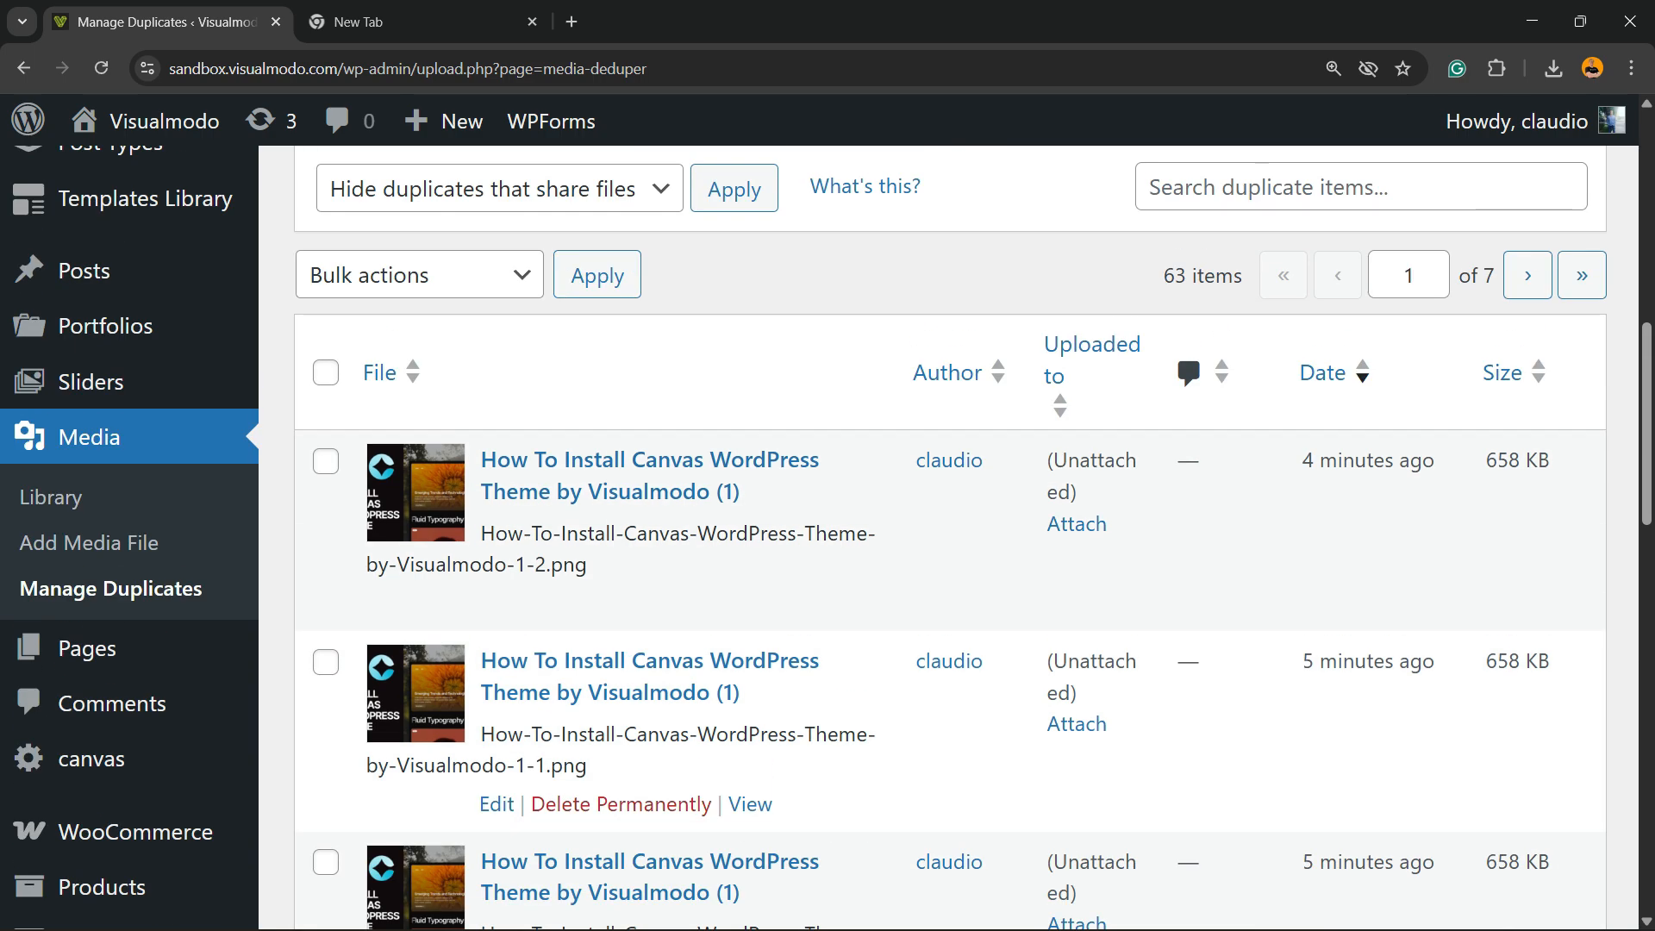
{"action": "scroll", "coordinate": [948, 534], "scroll_direction": "down", "scroll_amount": 2}
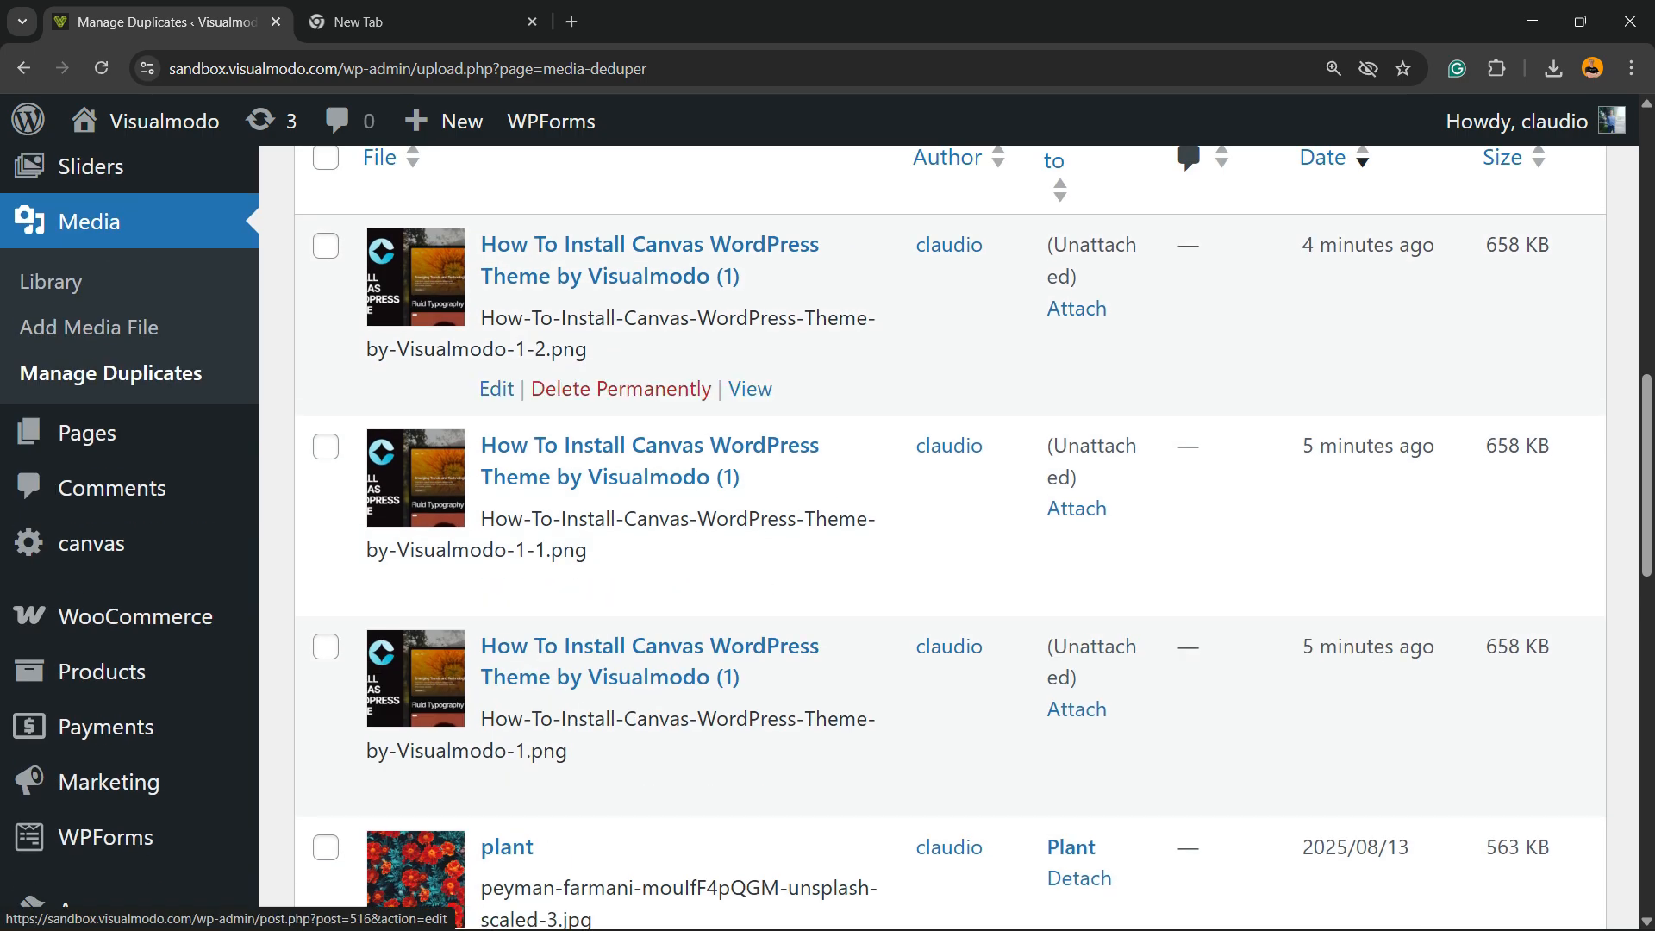
{"action": "scroll", "coordinate": [948, 534], "scroll_direction": "down", "scroll_amount": 8}
{"action": "scroll", "coordinate": [948, 535], "scroll_direction": "up", "scroll_amount": 12}
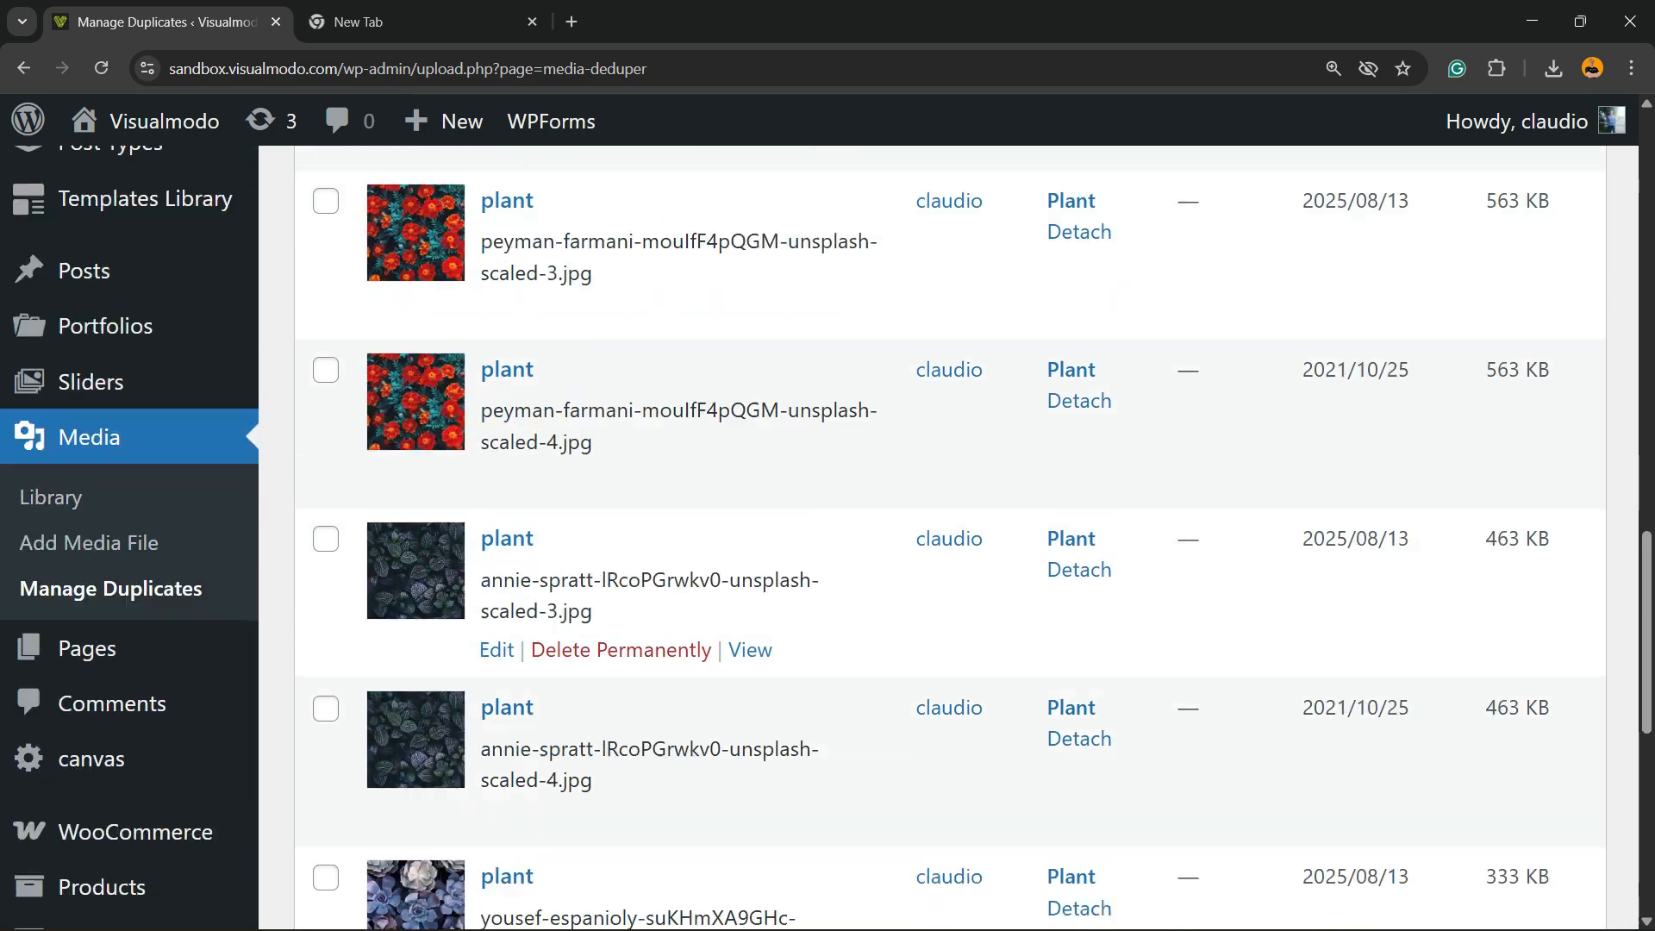
Bulk-delete permanently the Canvas theme images ending in -1-2.png and -1-1.png and the scaled-3 copies of the red-flower, dark-leaf and succulent plant photos
{"action": "left_click", "coordinate": [325, 676]}
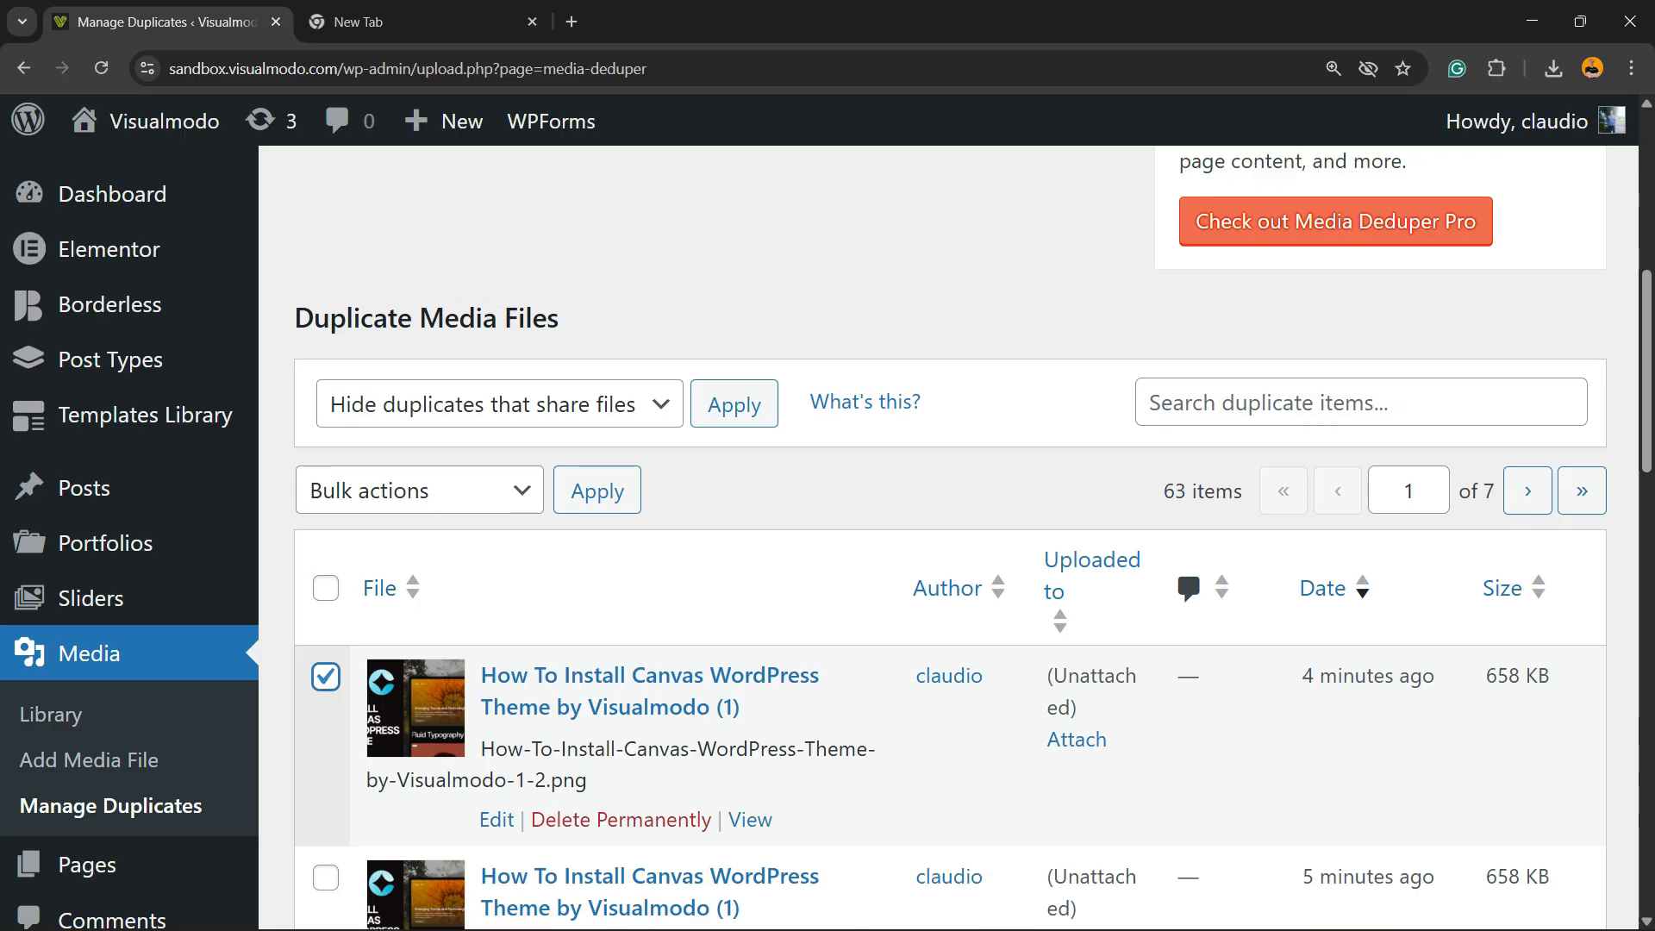
{"action": "scroll", "coordinate": [325, 675], "scroll_direction": "down", "scroll_amount": 2}
{"action": "left_click", "coordinate": [325, 661]}
{"action": "scroll", "coordinate": [325, 661], "scroll_direction": "down", "scroll_amount": 7}
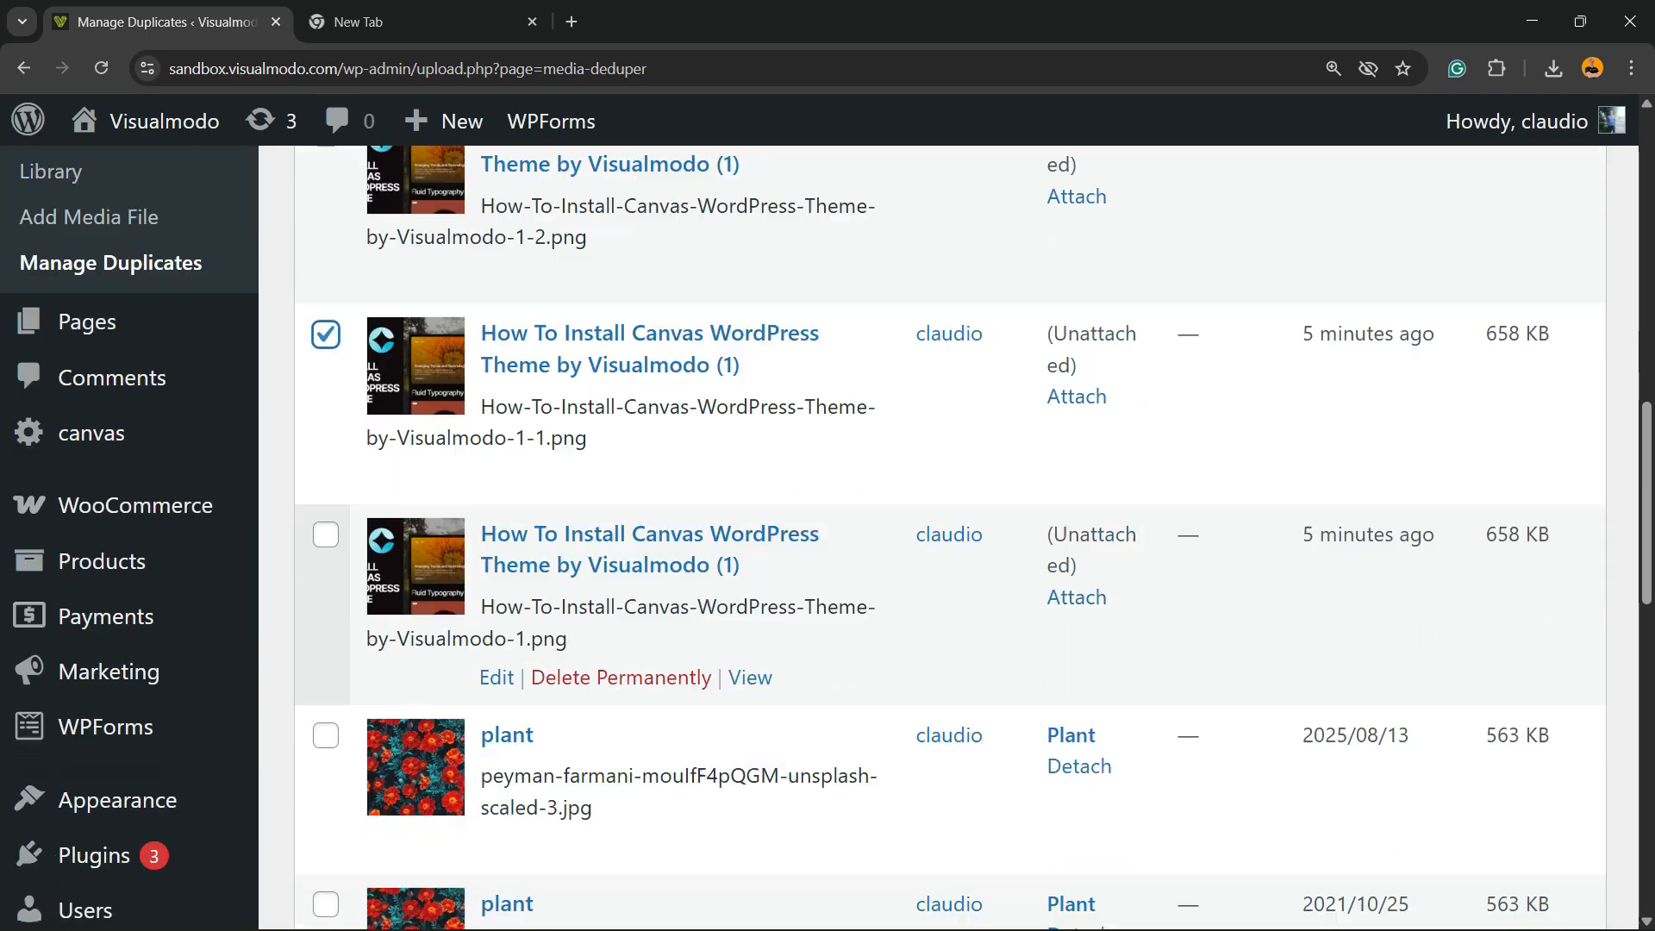
{"action": "left_click", "coordinate": [325, 417]}
{"action": "left_click", "coordinate": [325, 755]}
{"action": "scroll", "coordinate": [325, 755], "scroll_direction": "down", "scroll_amount": 2}
{"action": "scroll", "coordinate": [324, 560], "scroll_direction": "down", "scroll_amount": 5}
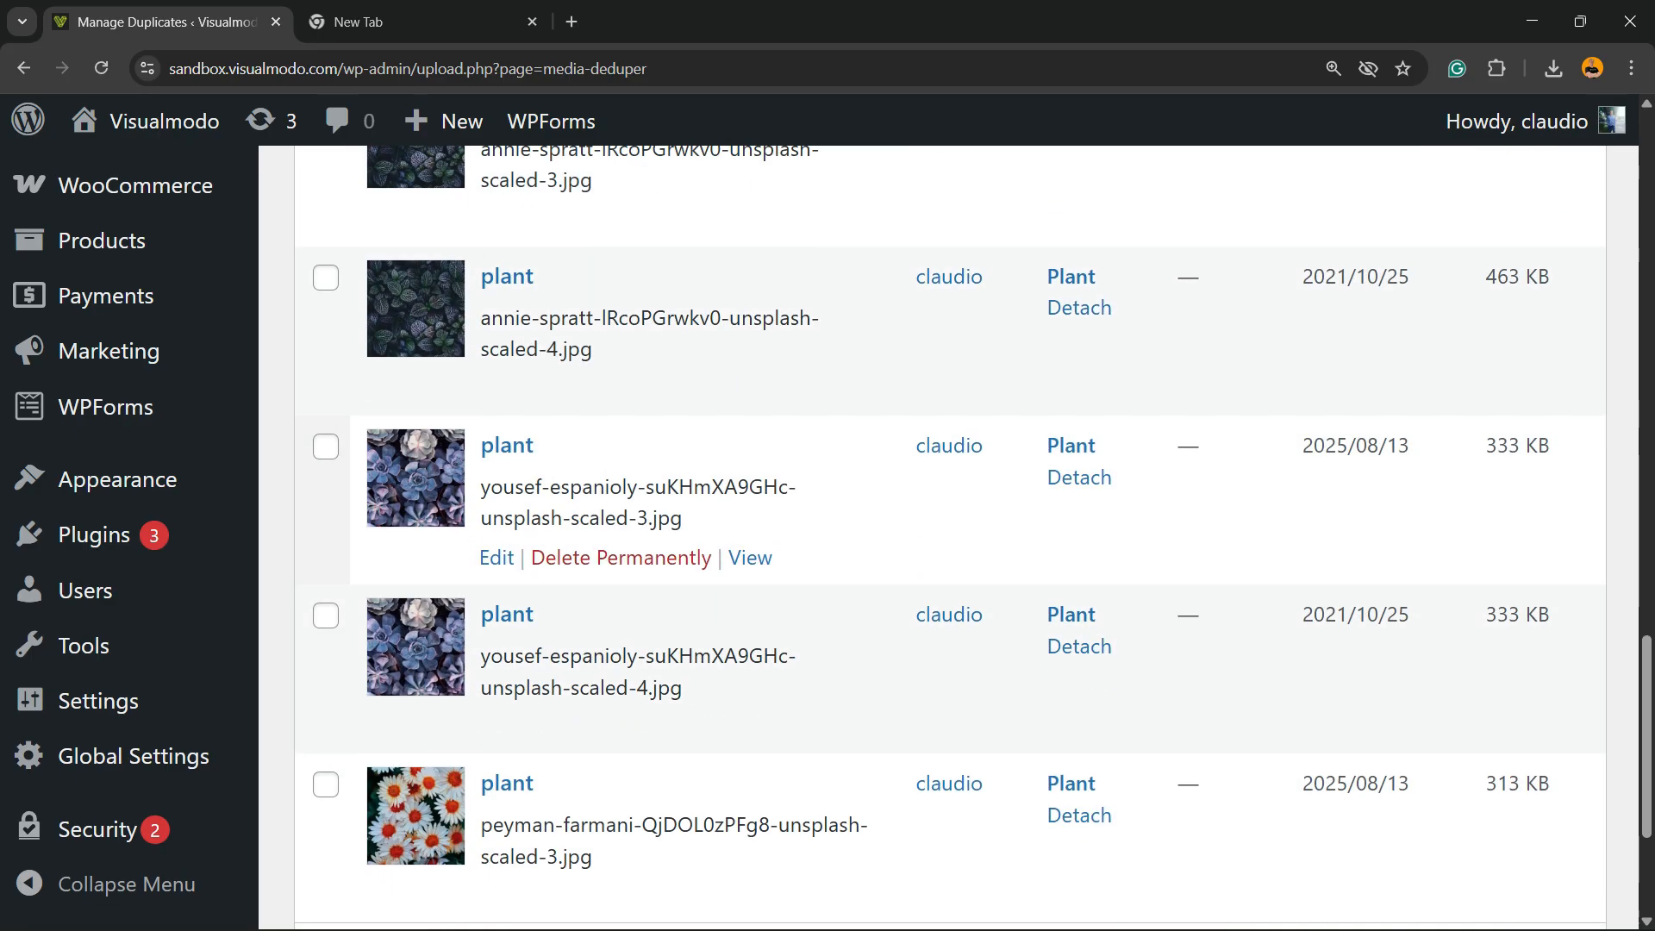
{"action": "left_click", "coordinate": [325, 447]}
{"action": "scroll", "coordinate": [325, 446], "scroll_direction": "down", "scroll_amount": 2}
{"action": "scroll", "coordinate": [324, 446], "scroll_direction": "up", "scroll_amount": 20}
{"action": "scroll", "coordinate": [324, 447], "scroll_direction": "down", "scroll_amount": 5}
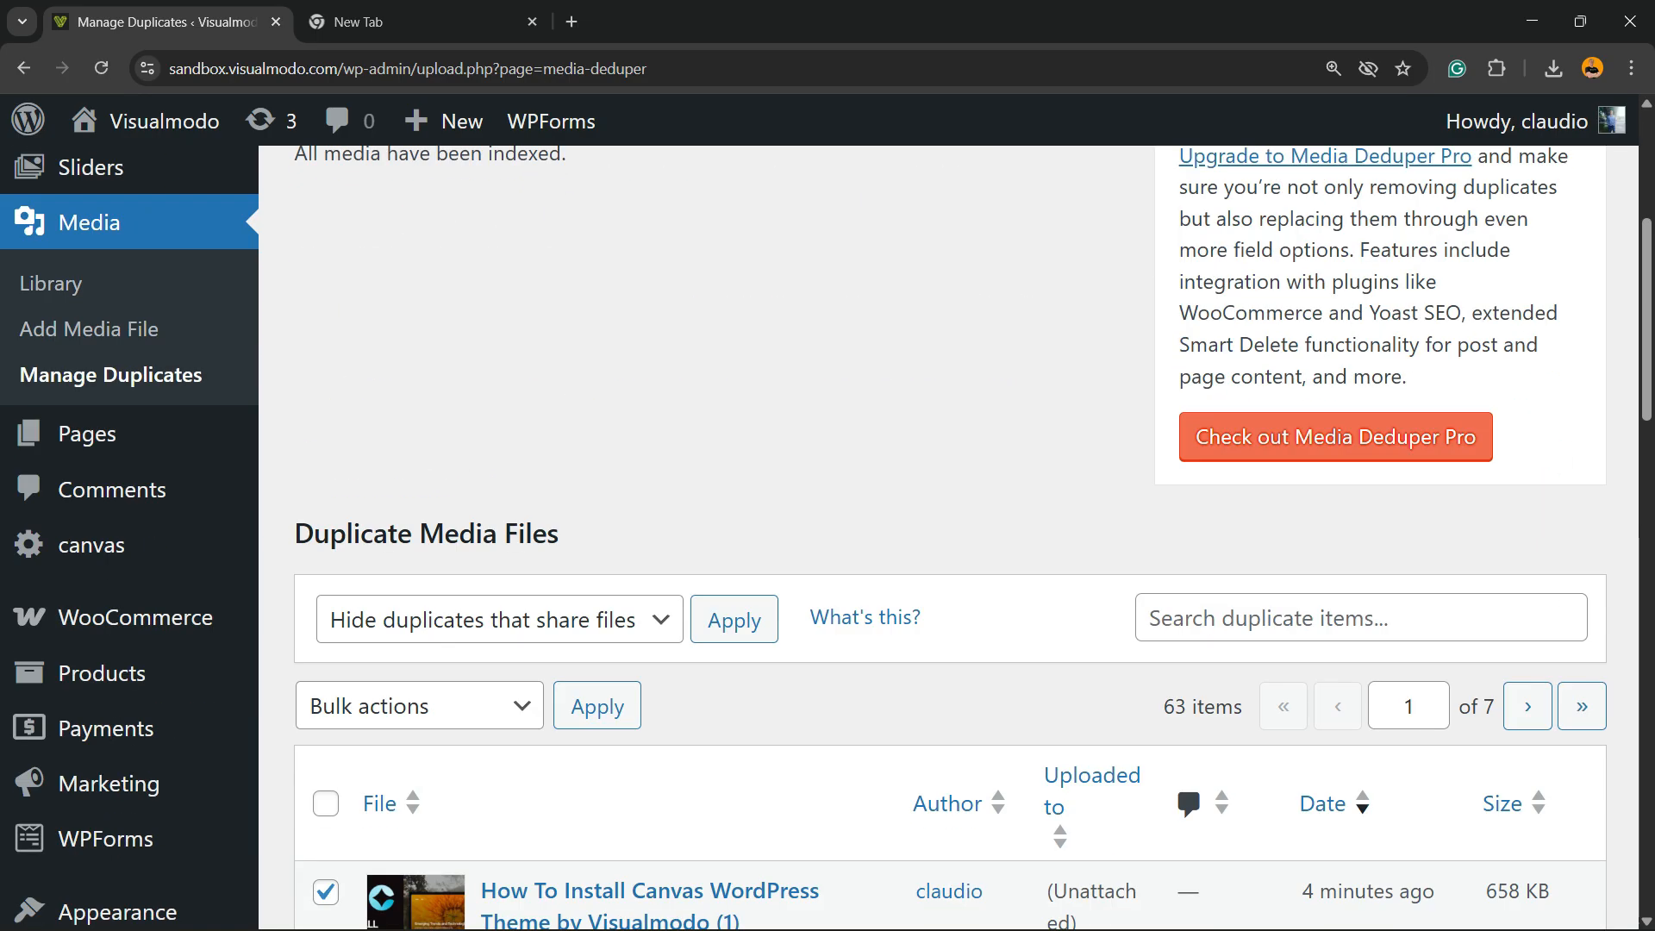
{"action": "scroll", "coordinate": [818, 534], "scroll_direction": "down", "scroll_amount": 2}
{"action": "left_click", "coordinate": [420, 491]}
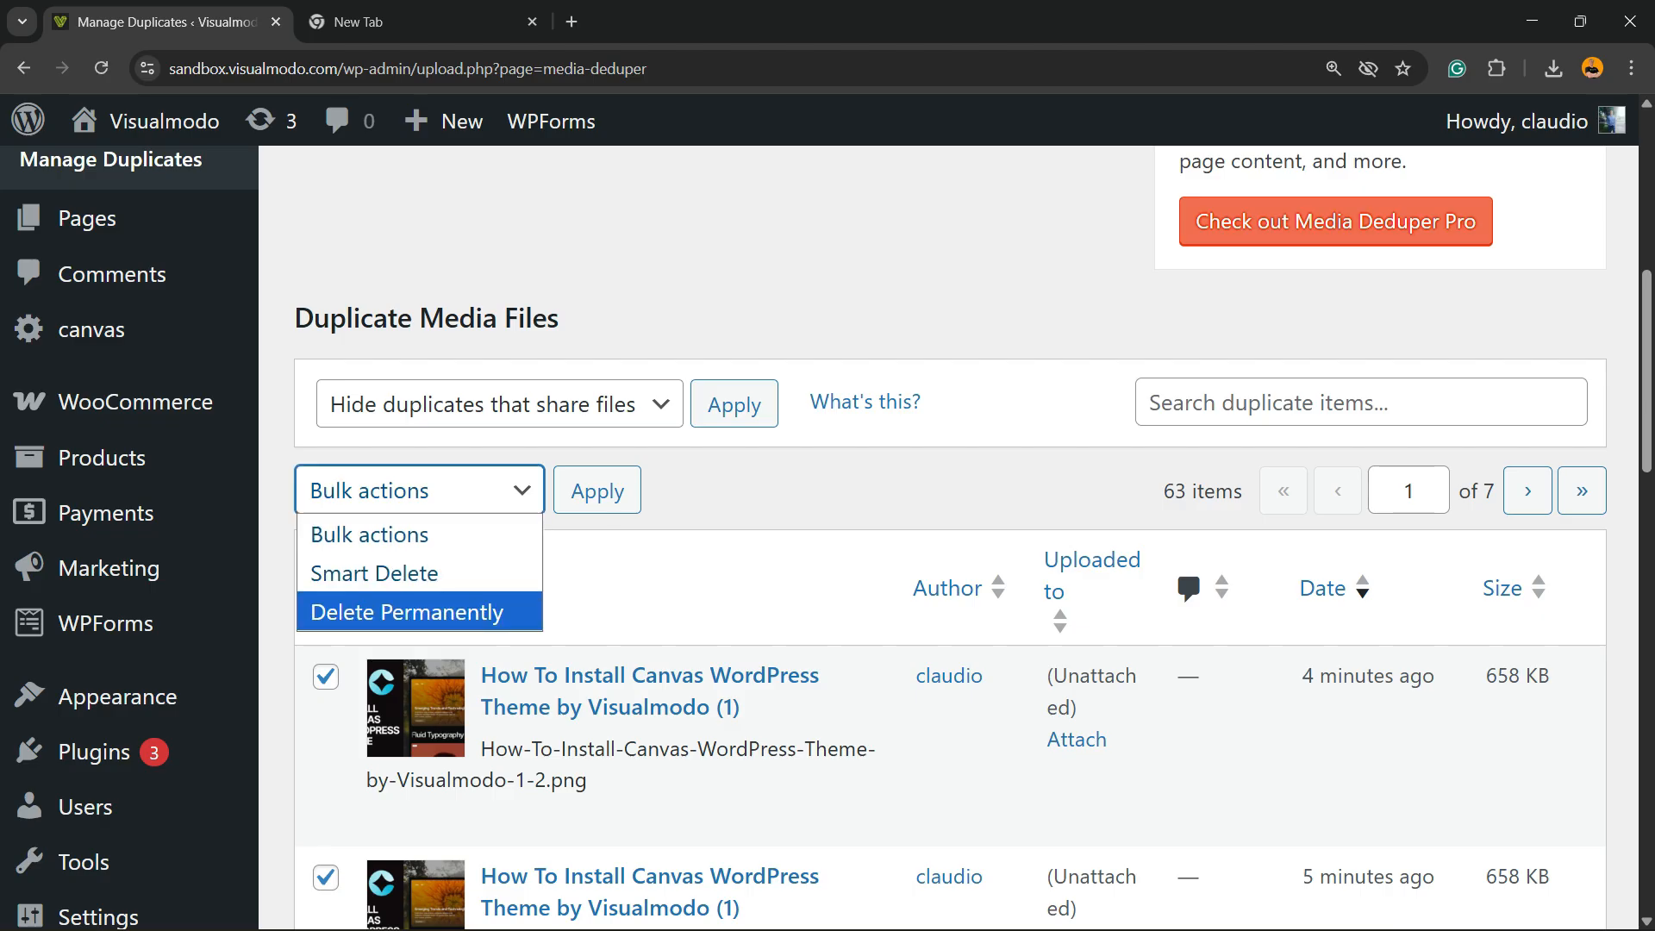
{"action": "left_click", "coordinate": [420, 612]}
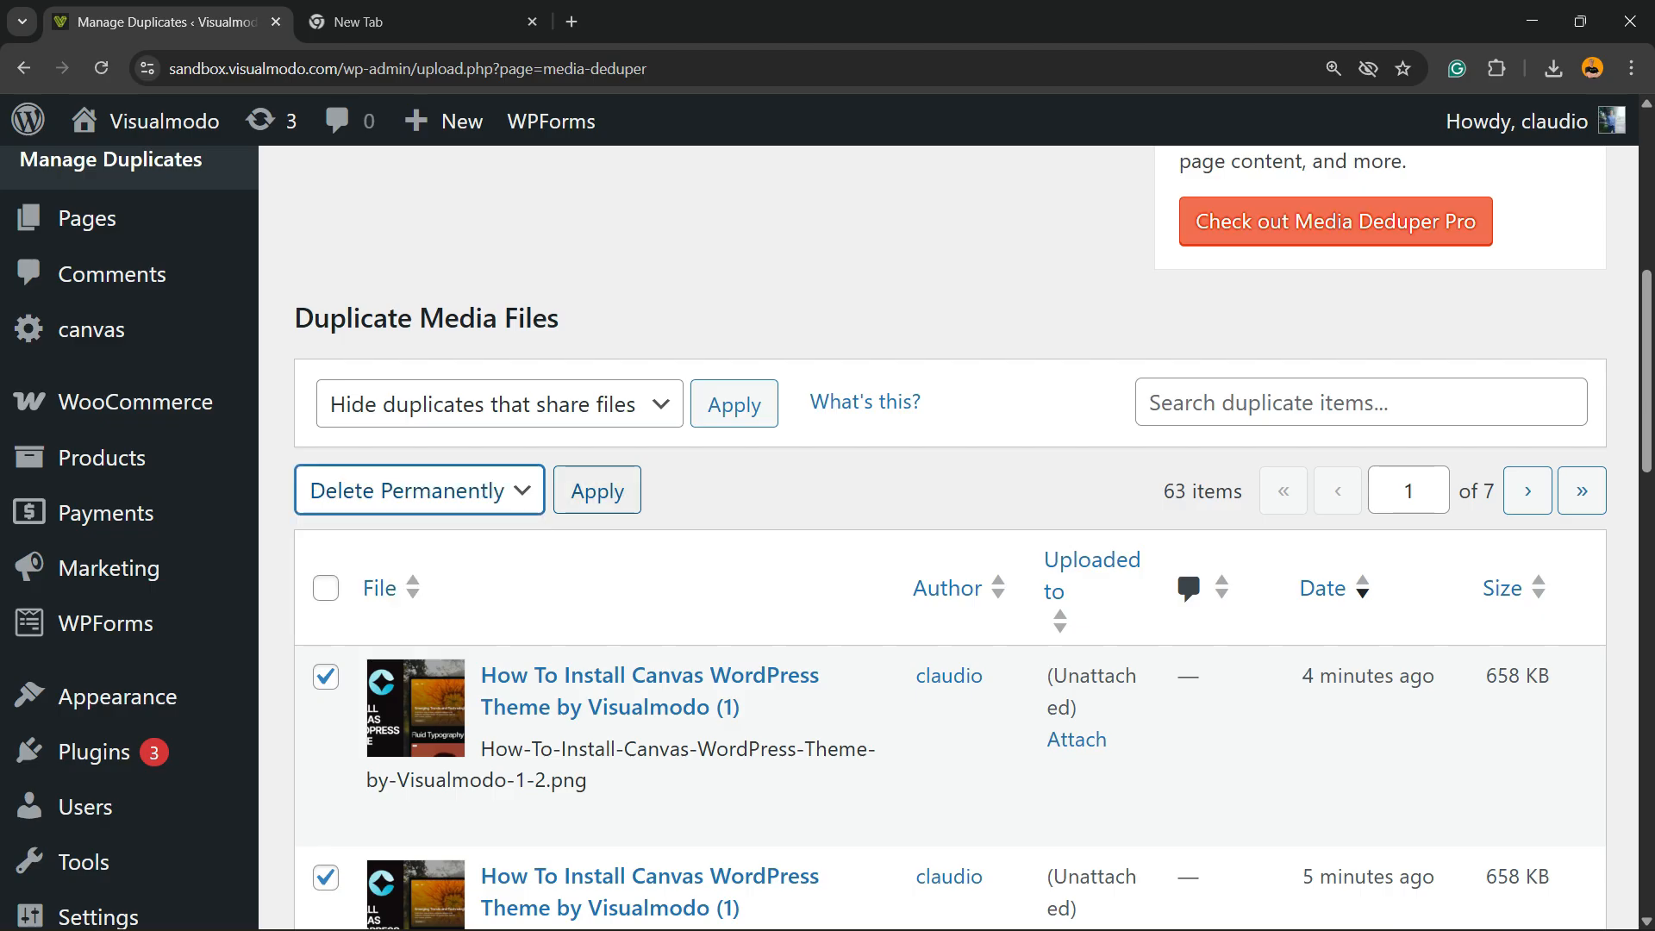
{"action": "left_click", "coordinate": [597, 490]}
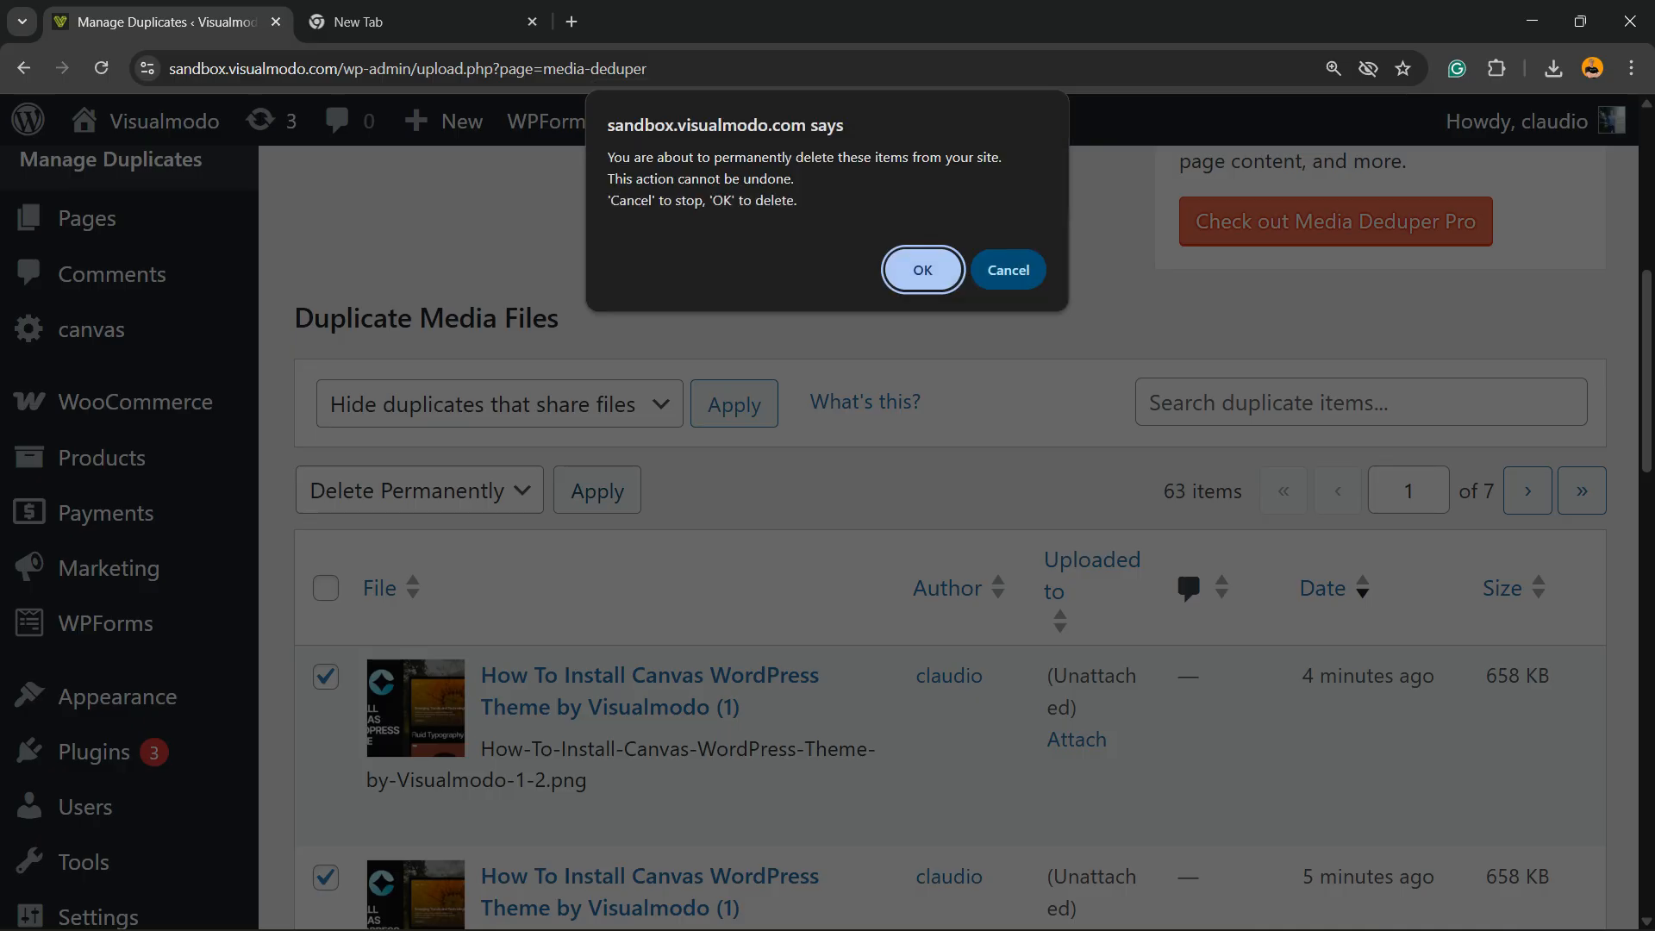
{"action": "key", "text": "Return"}
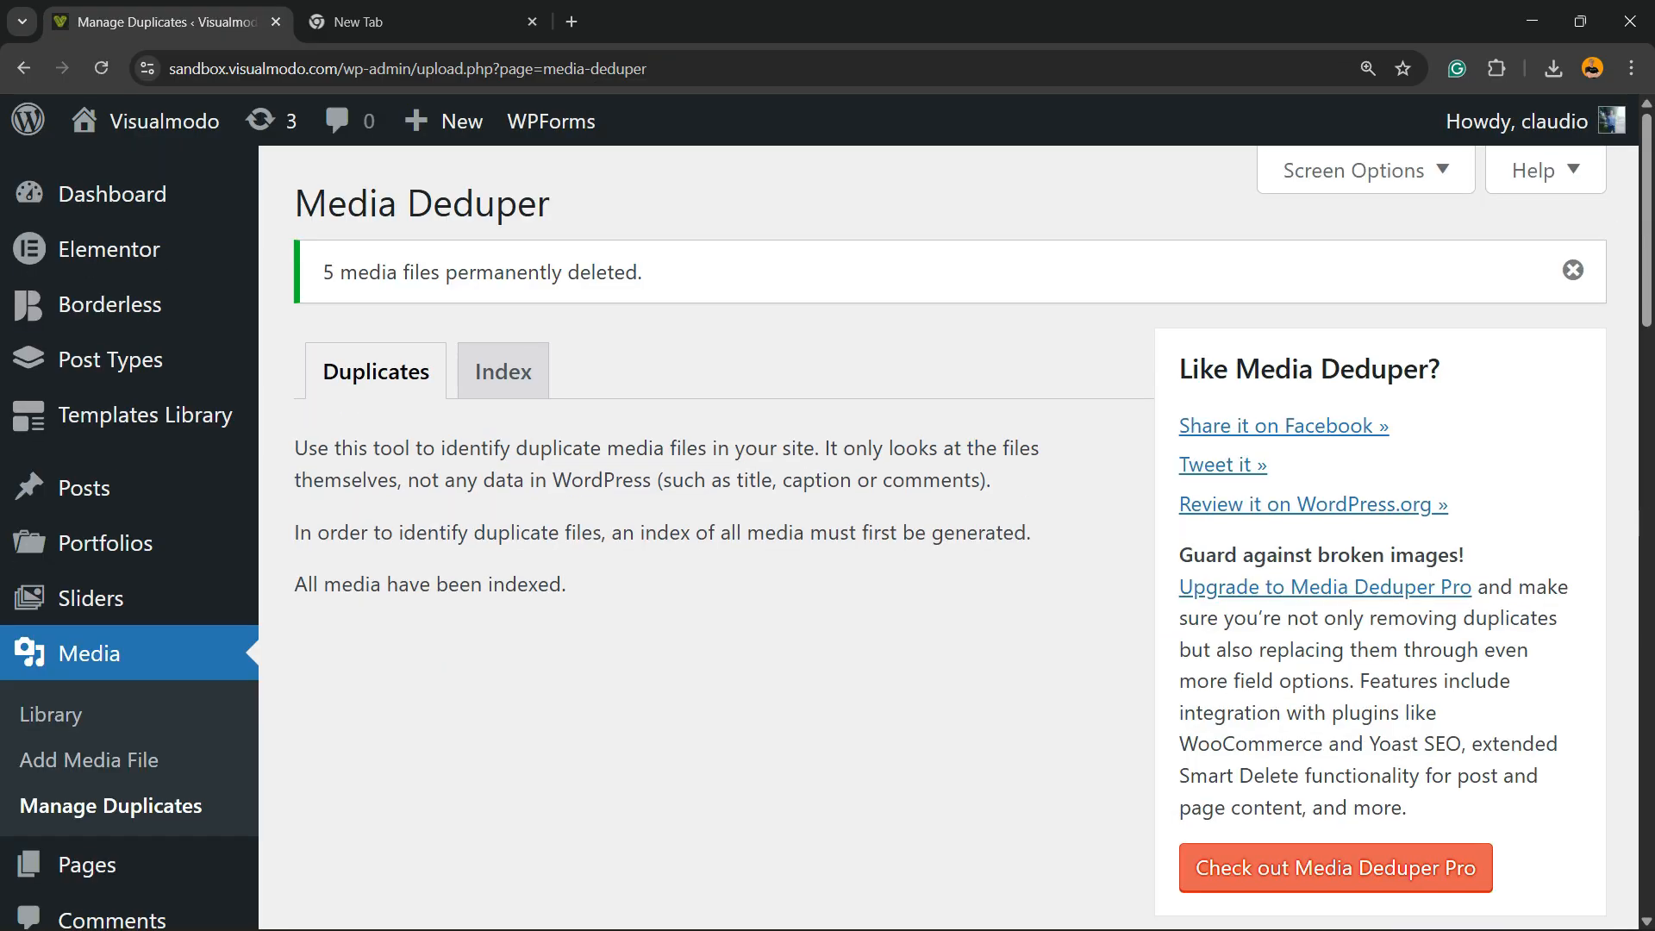
Look through the remaining duplicate media files
{"action": "scroll", "coordinate": [948, 535], "scroll_direction": "down", "scroll_amount": 15}
{"action": "scroll", "coordinate": [948, 535], "scroll_direction": "down", "scroll_amount": 4}
{"action": "scroll", "coordinate": [948, 534], "scroll_direction": "up", "scroll_amount": 20}
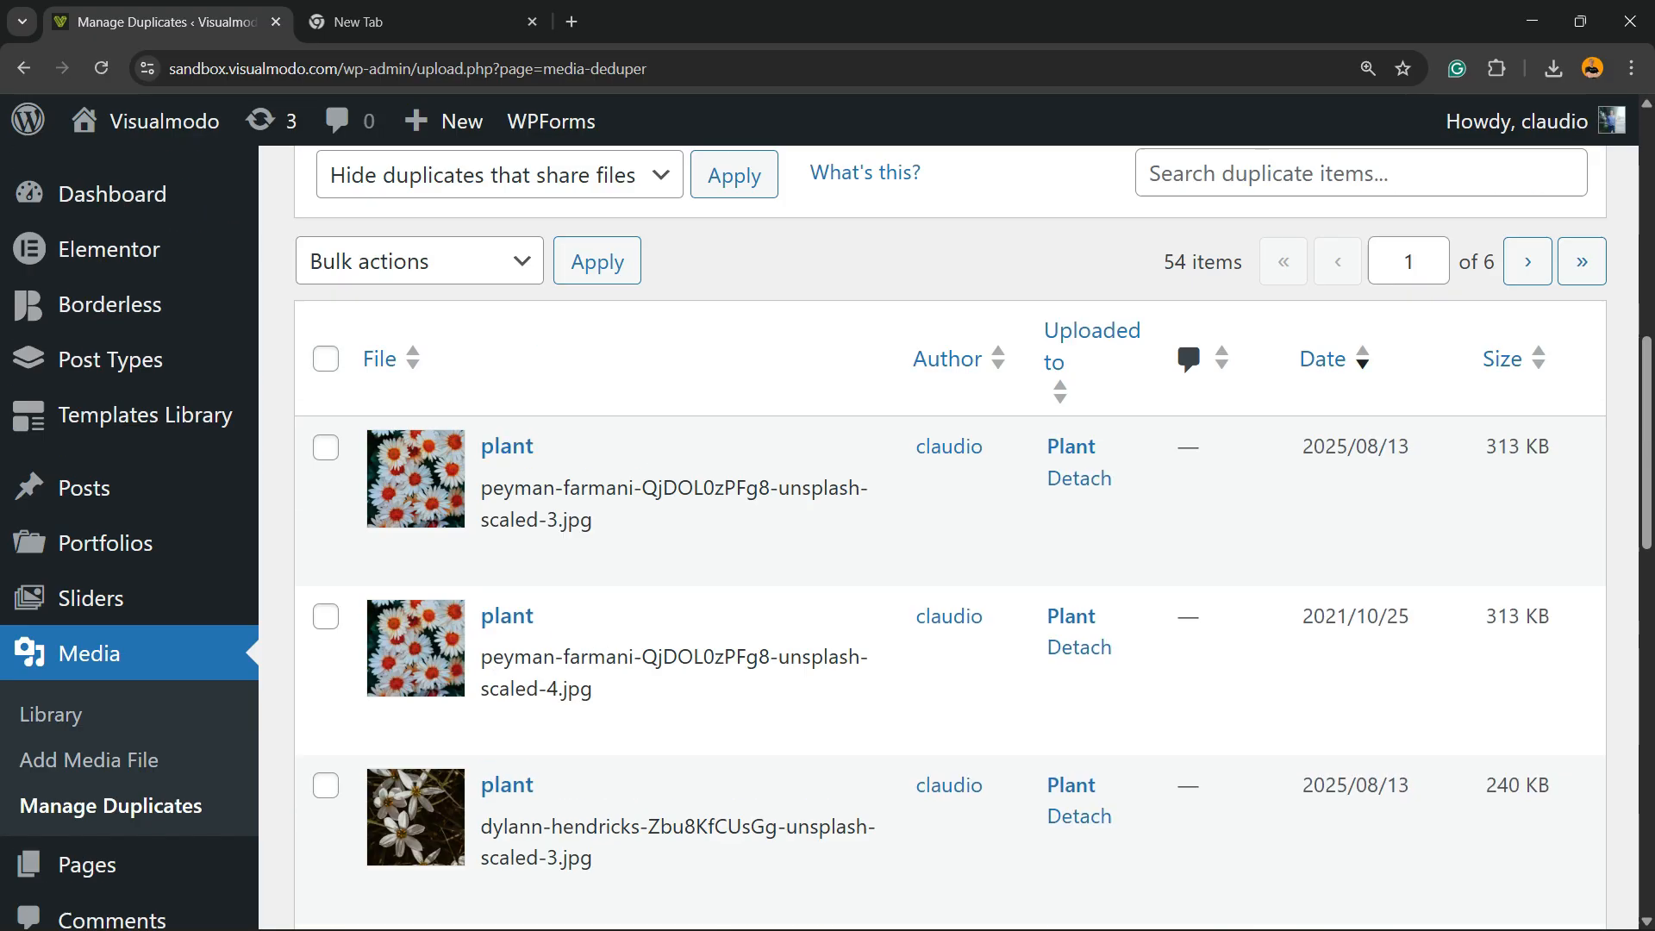